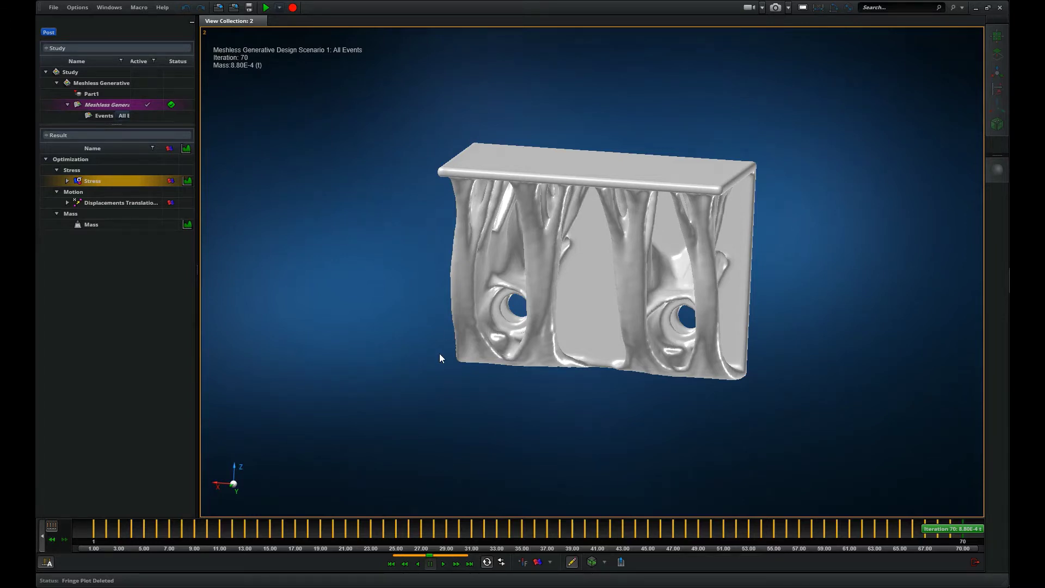
Step: Orbit the iteration-70 bracket, then close Generative Design, discarding the unsaved changes
middle_click_drag(441, 358, 400, 329)
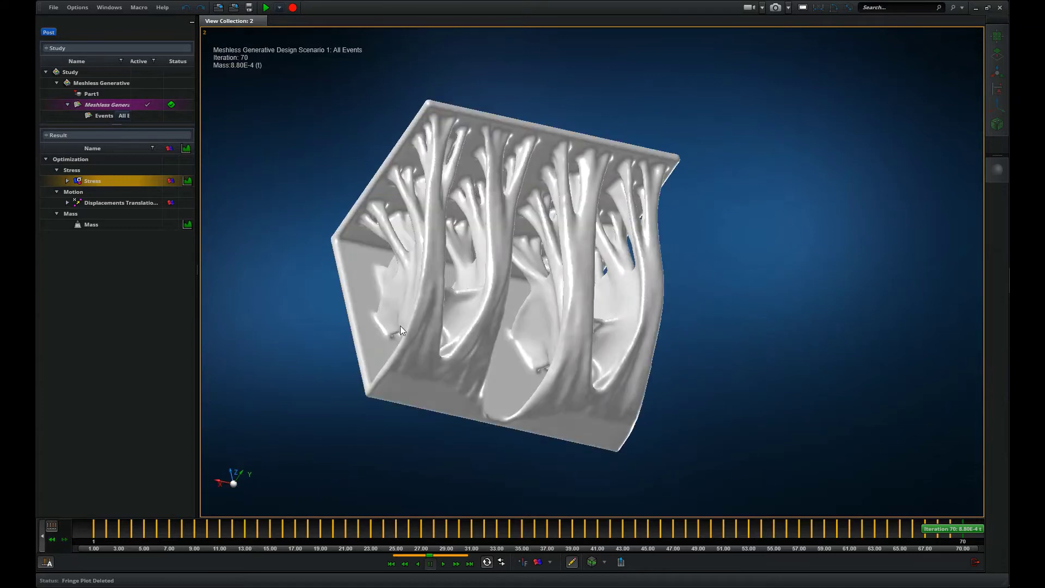
middle_click_drag(536, 282, 490, 295)
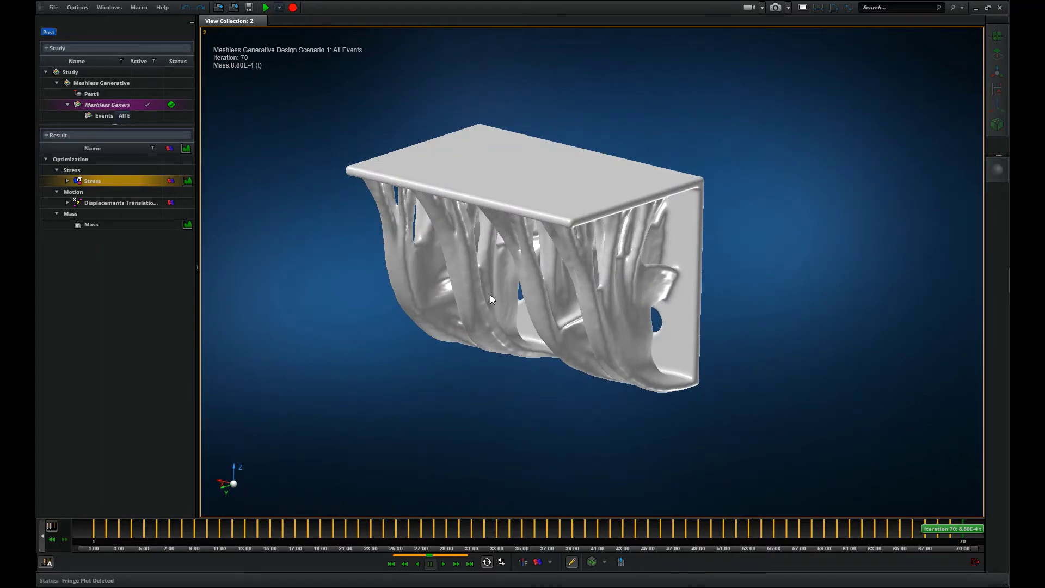
left_click(1000, 8)
left_click(566, 310)
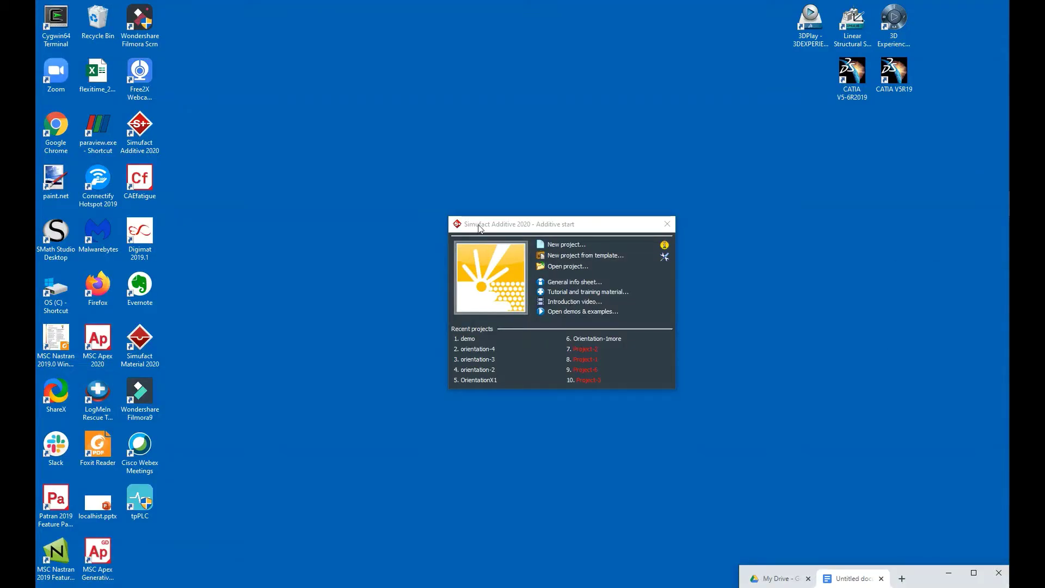
Step: Create a new project keeping the default name 'Project' and folder
left_click(563, 245)
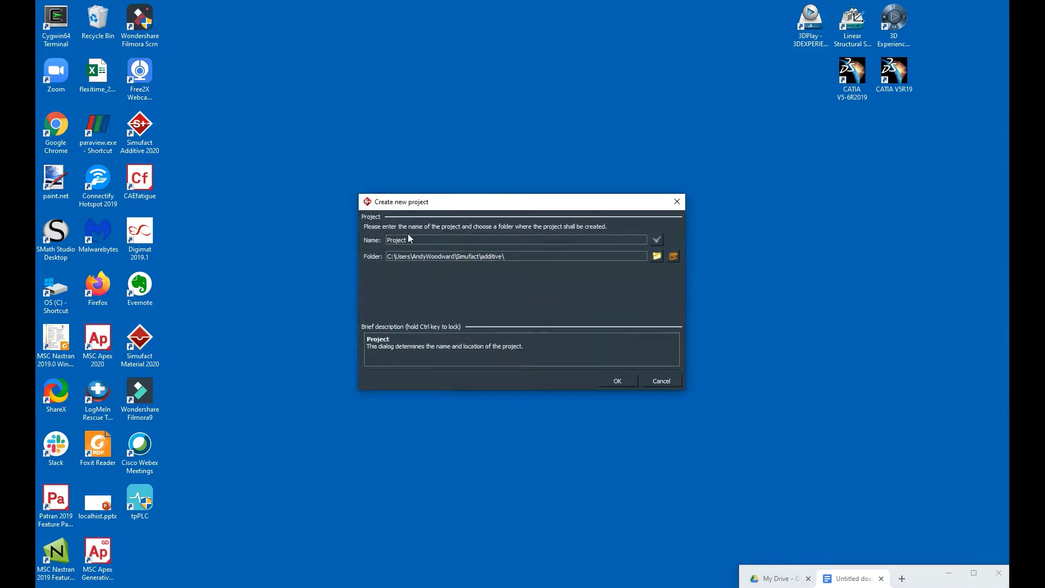
left_click(616, 381)
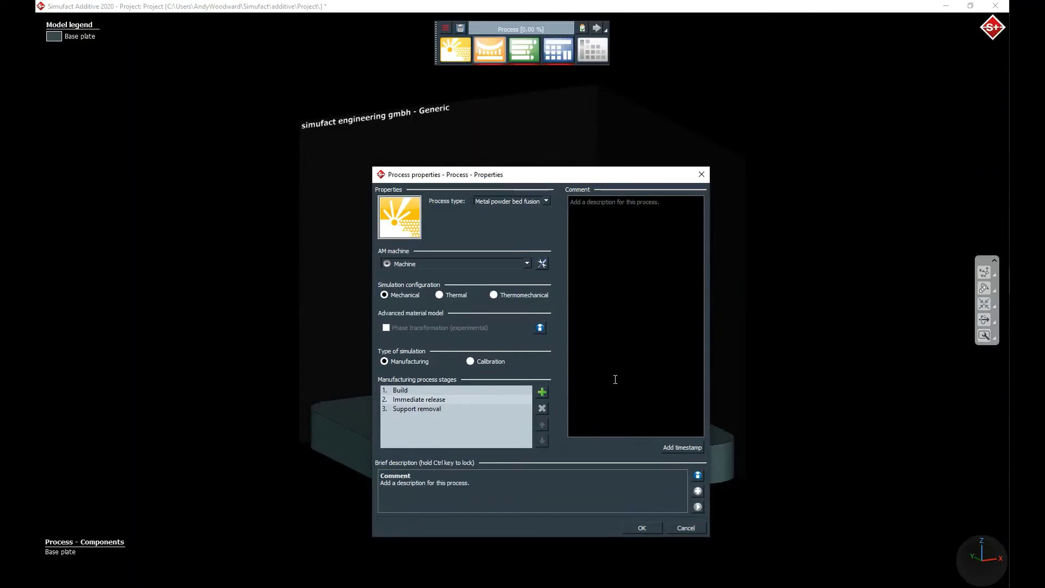
Step: Choose Renishaw AM400 from the product library as the AM machine and accept the process properties
left_click(527, 263)
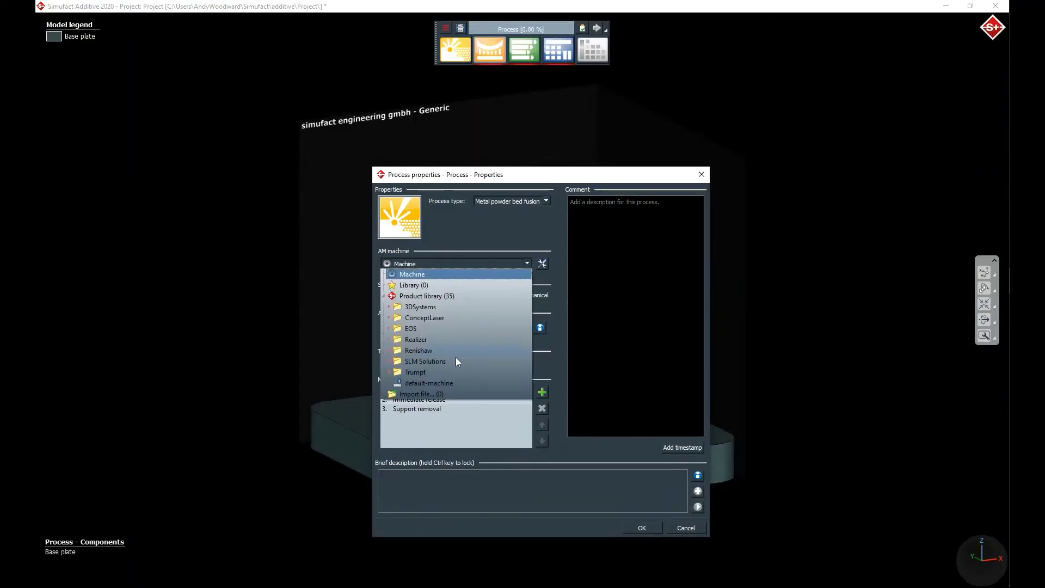
left_click(389, 351)
left_click(425, 383)
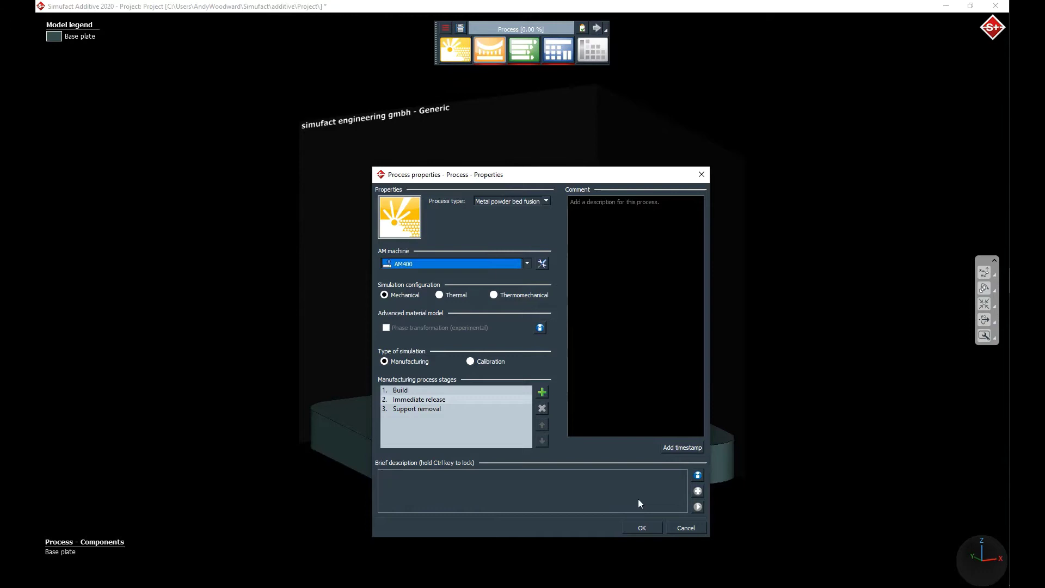
left_click(646, 529)
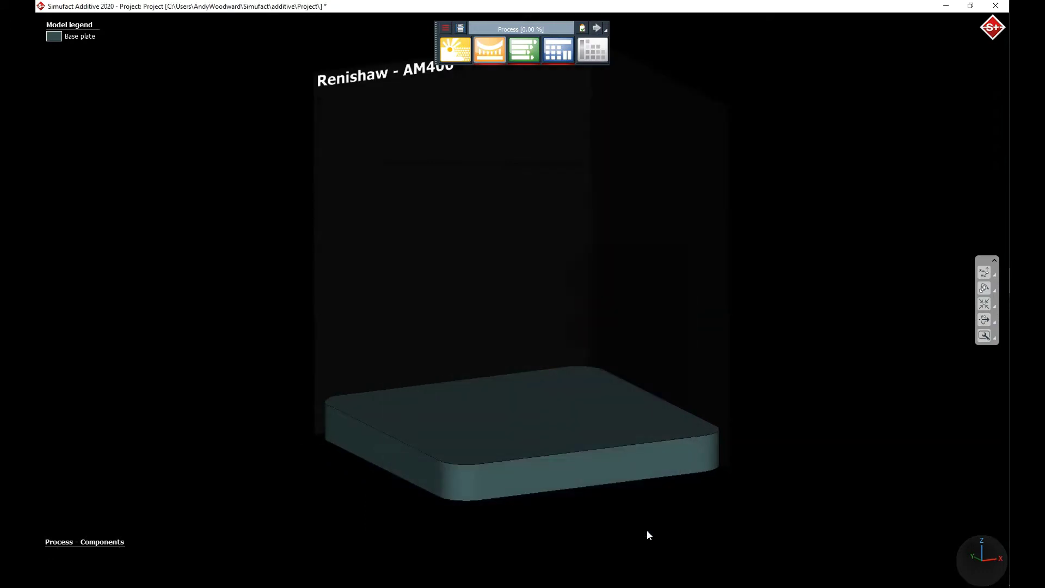
Step: Import topopt1.stl as a part geometry
left_click(491, 51)
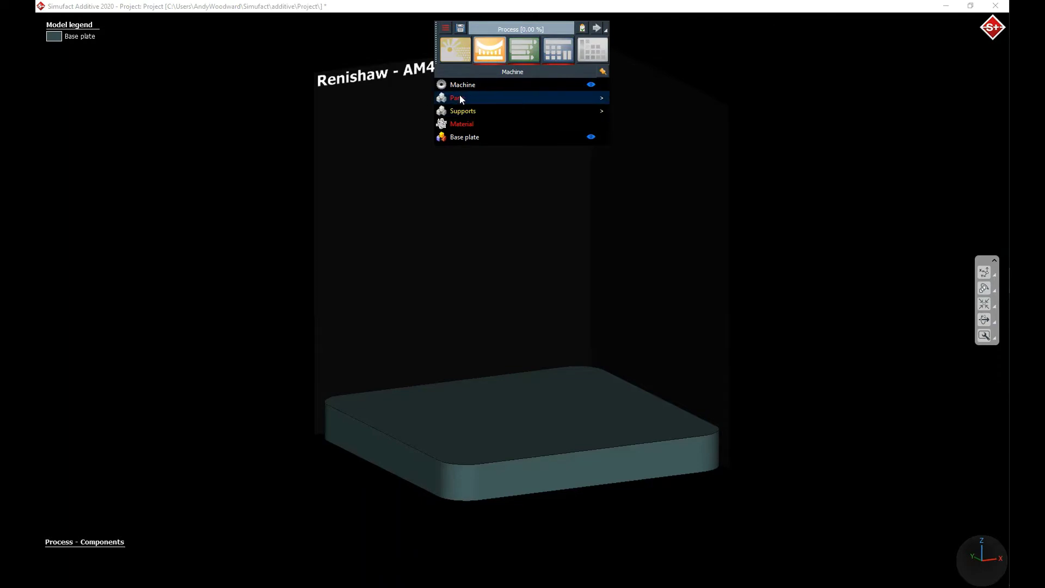
left_click(486, 106)
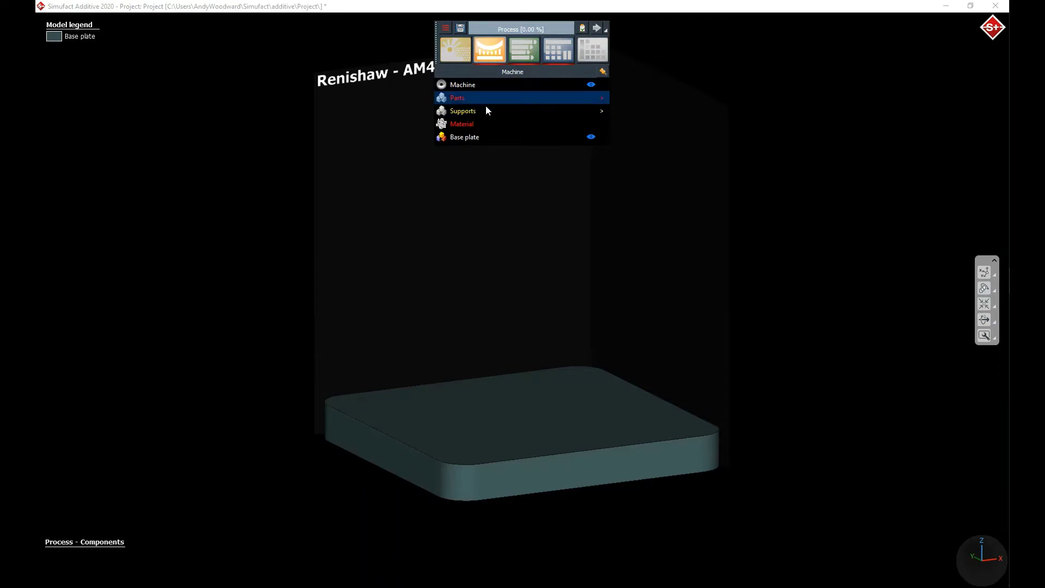
left_click(557, 290)
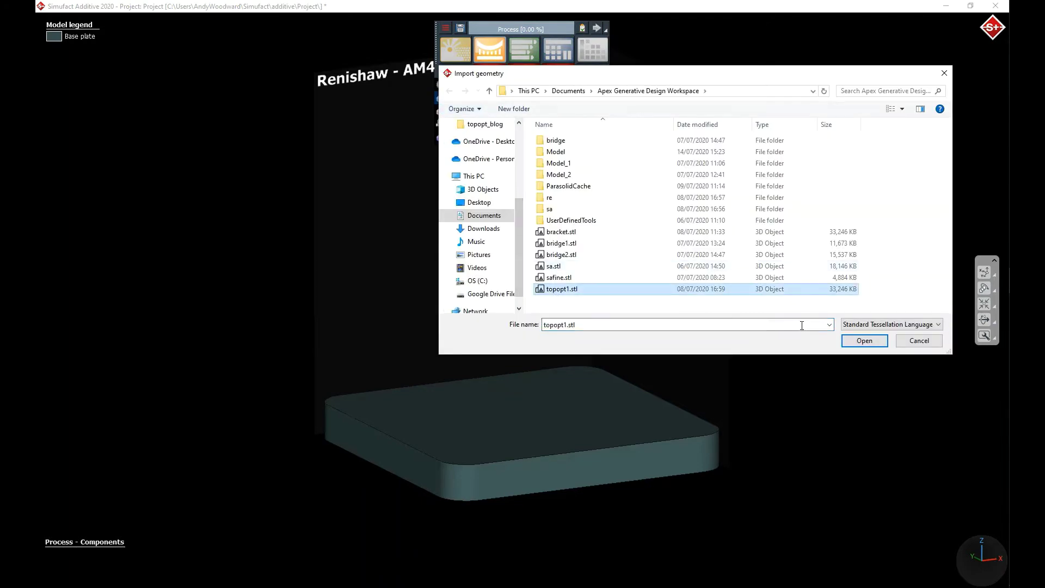
left_click(881, 344)
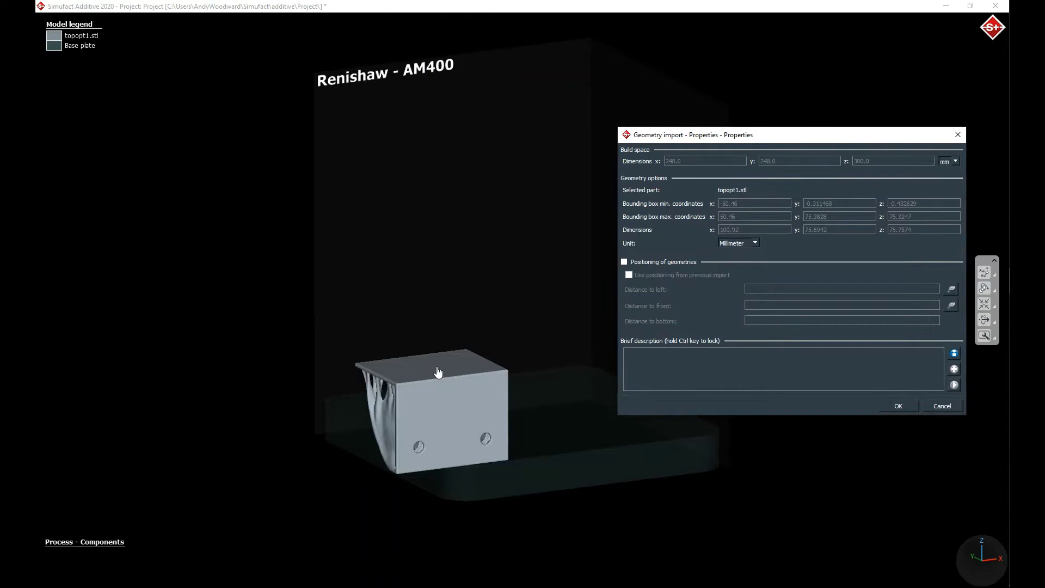
Step: Centre the part on x and y on the base plate and confirm the import
left_click(624, 262)
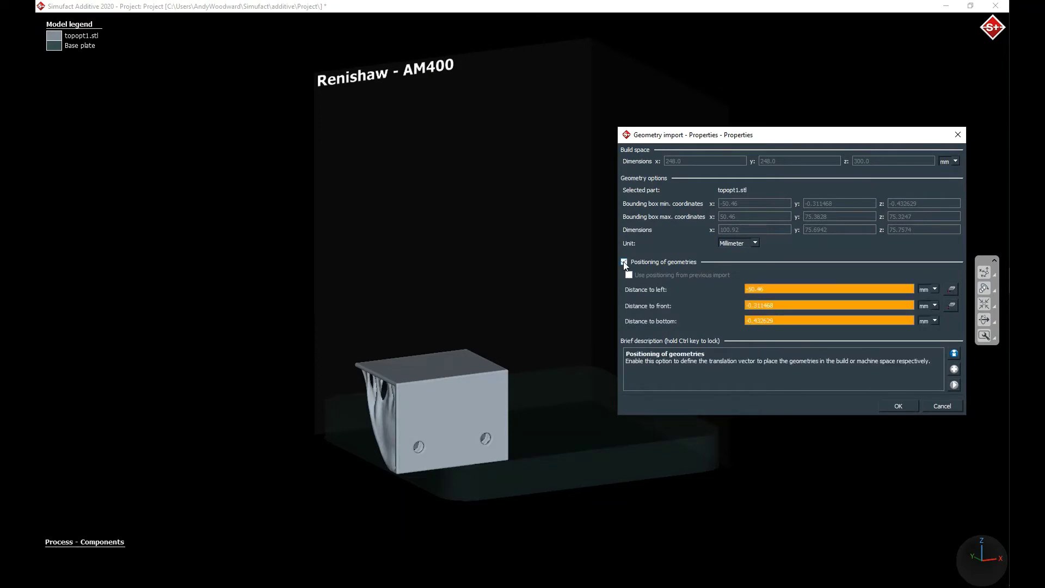
left_click(950, 289)
left_click(952, 305)
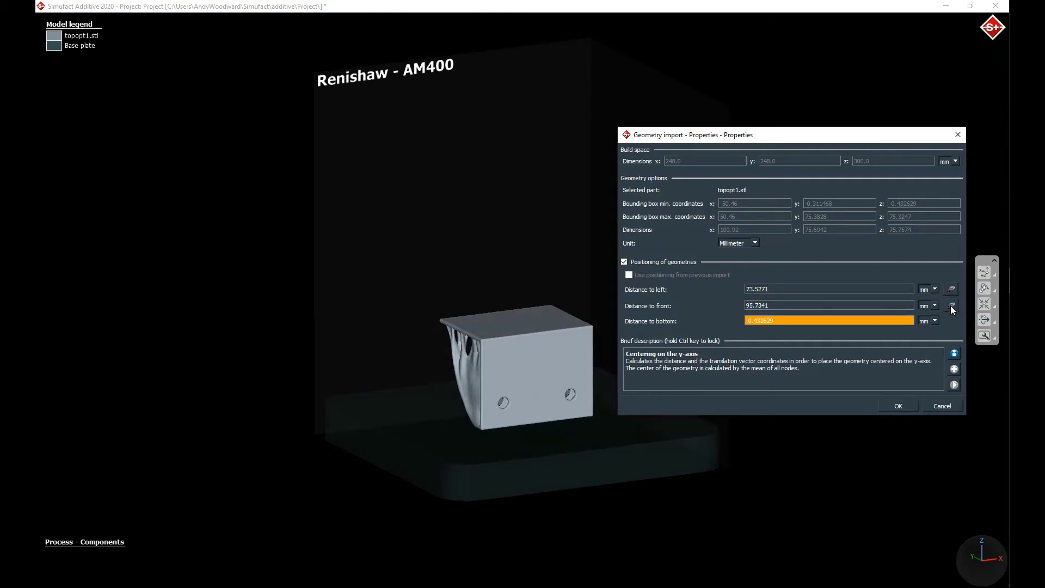
left_click(899, 407)
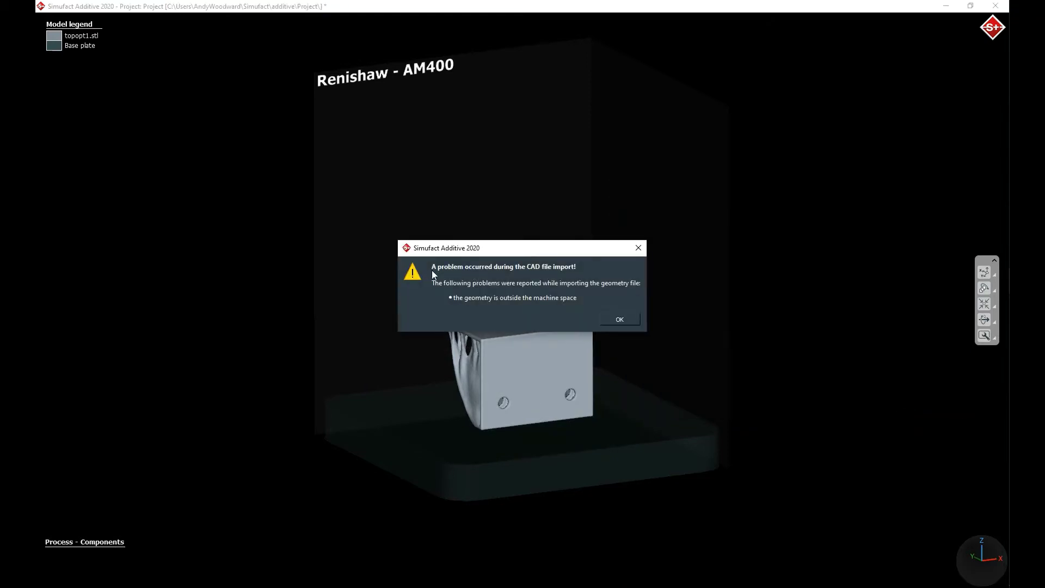
left_click(617, 321)
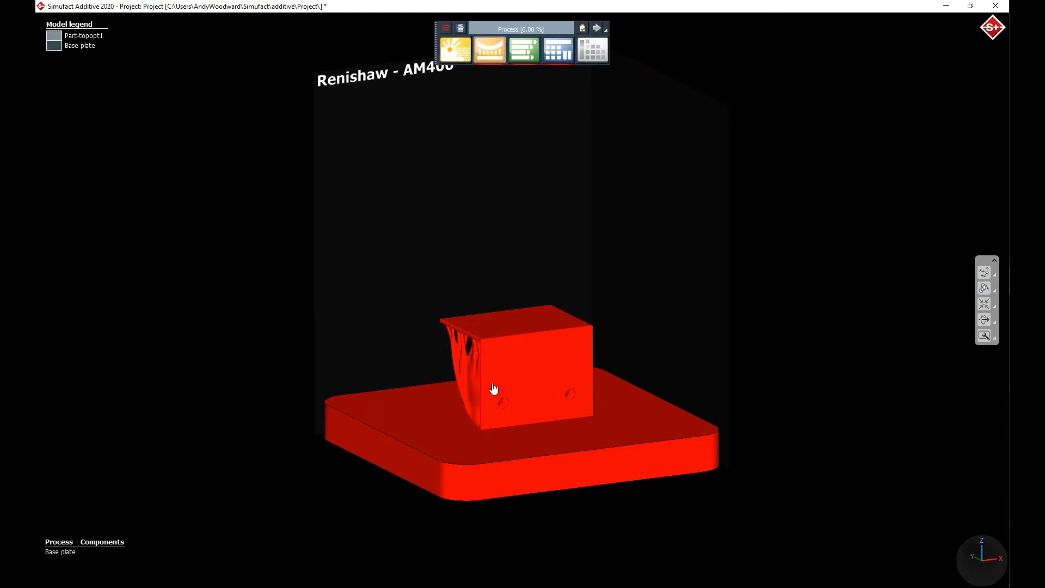
Step: Manually rotate Part-topopt1 90° about global x and view the build from the front
right_click(524, 346)
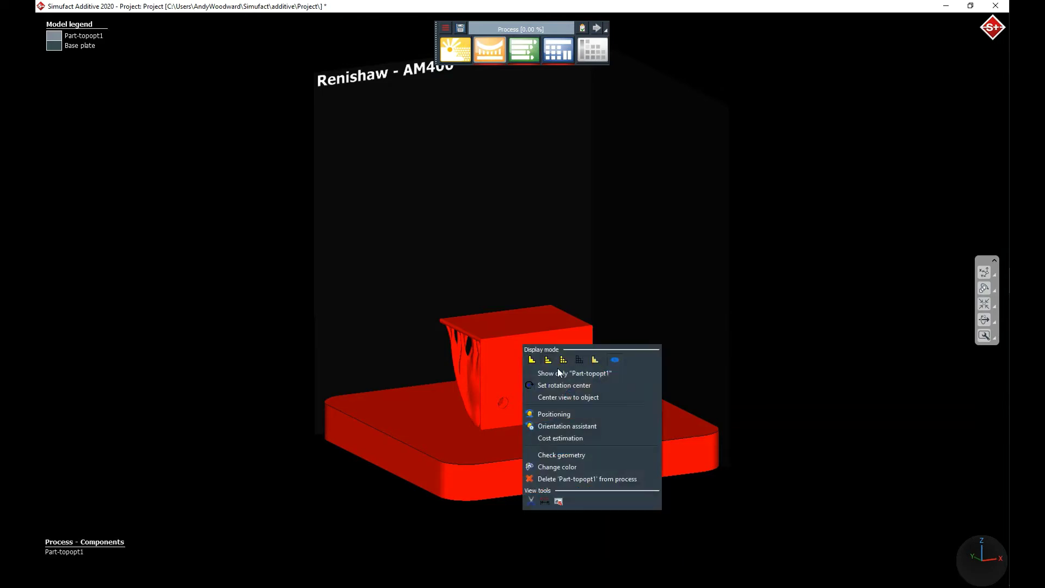
left_click(559, 414)
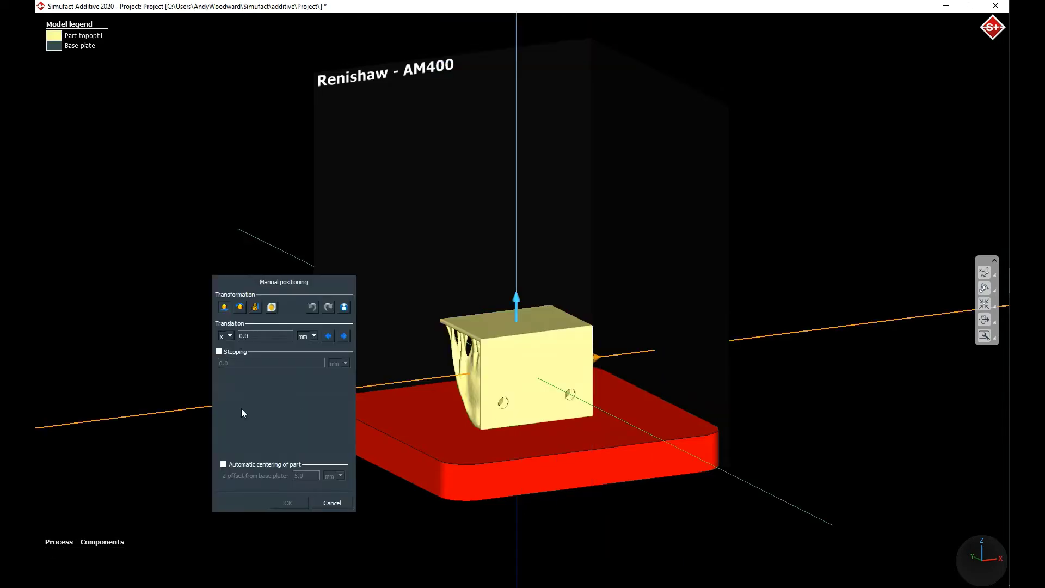
left_click(239, 308)
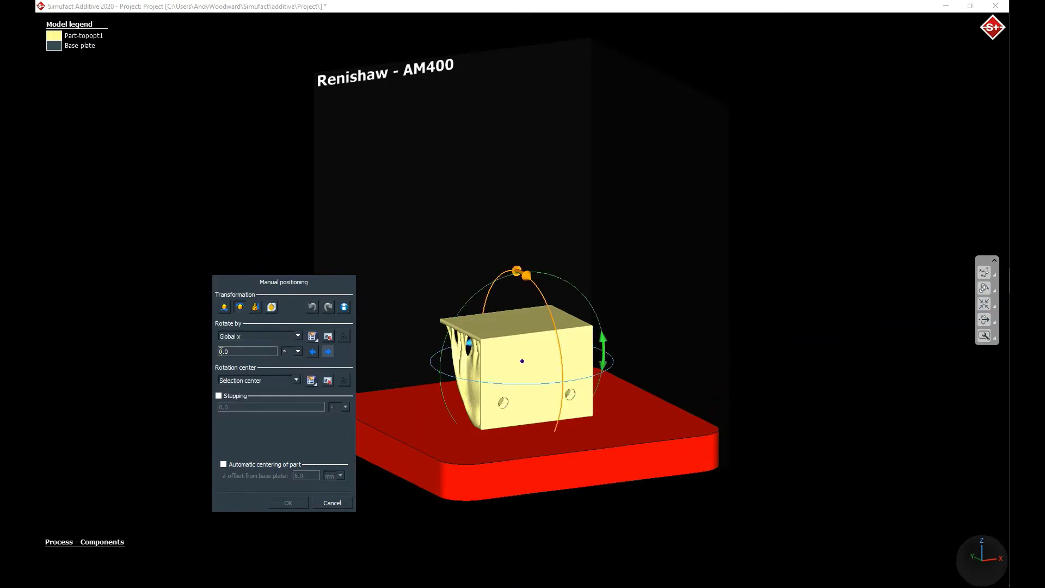
left_click(328, 352)
key("1")
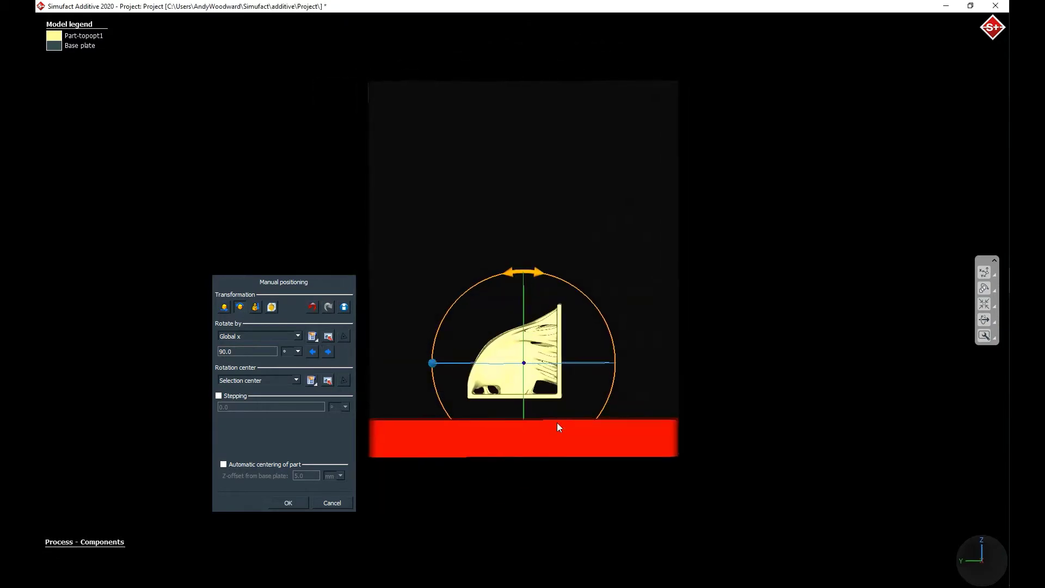
Step: Lower the part along z in two 10 mm steps toward the base plate
left_click(227, 308)
left_click(227, 359)
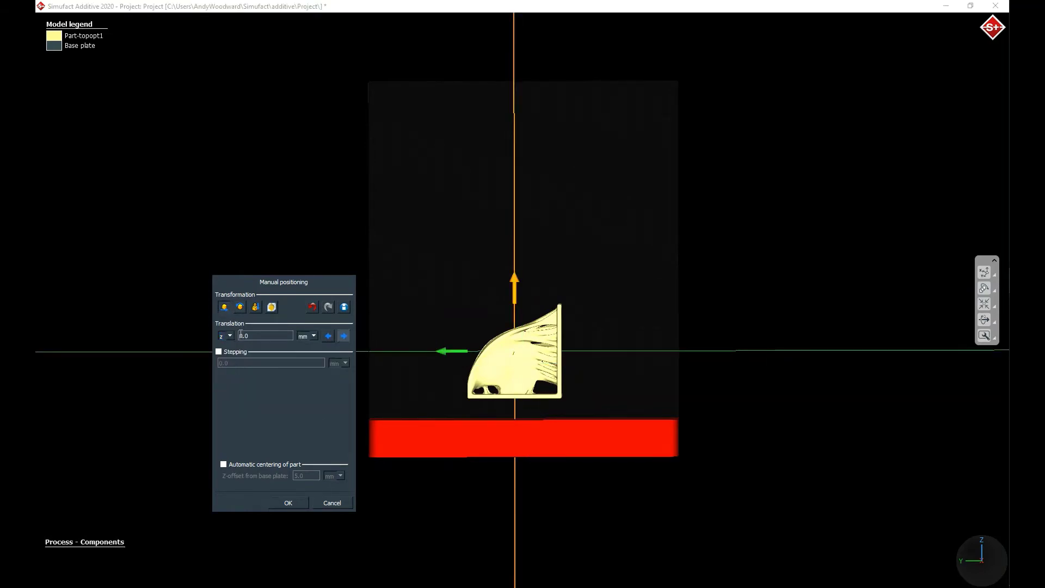
left_click(241, 335)
type("1")
left_click(329, 337)
left_click(328, 337)
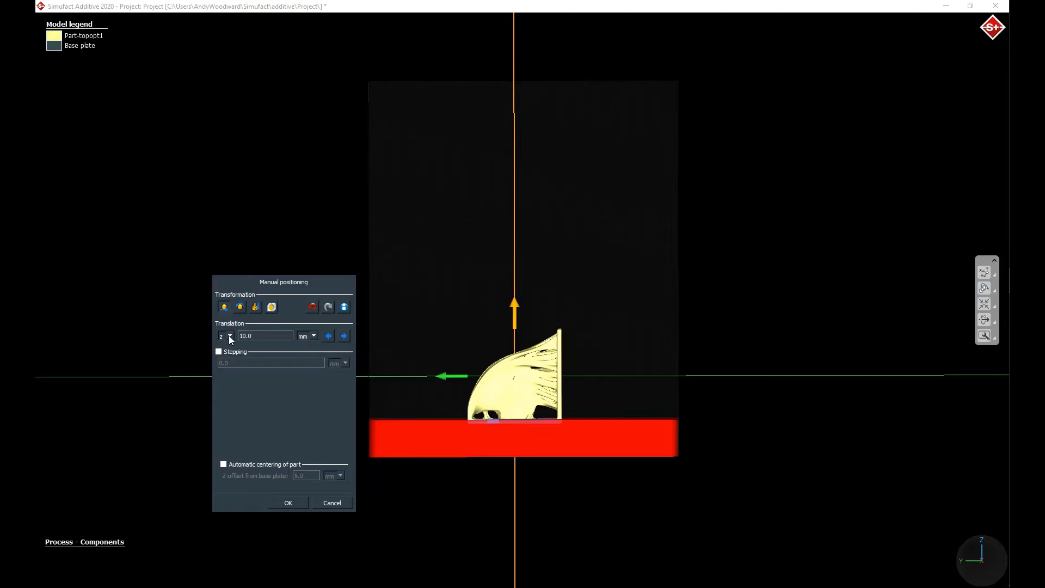
Step: Adjust the part's z height in -1.0 mm steps until it rests on the plate, then accept
left_click_drag(240, 335, 248, 336)
type("-1")
left_click(344, 335)
left_click(328, 335)
left_click(328, 335)
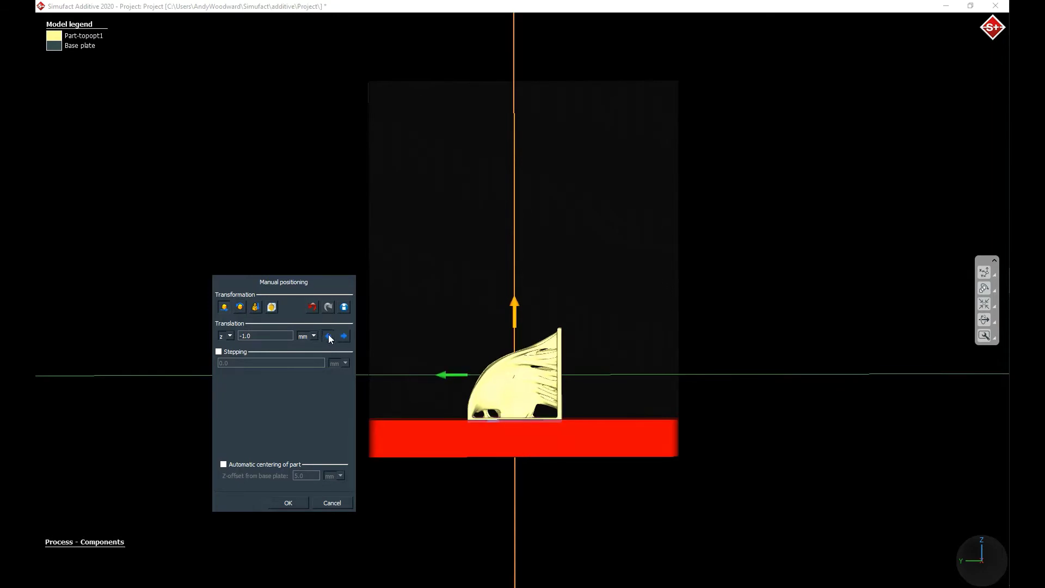
left_click(328, 336)
left_click(328, 336)
left_click(329, 336)
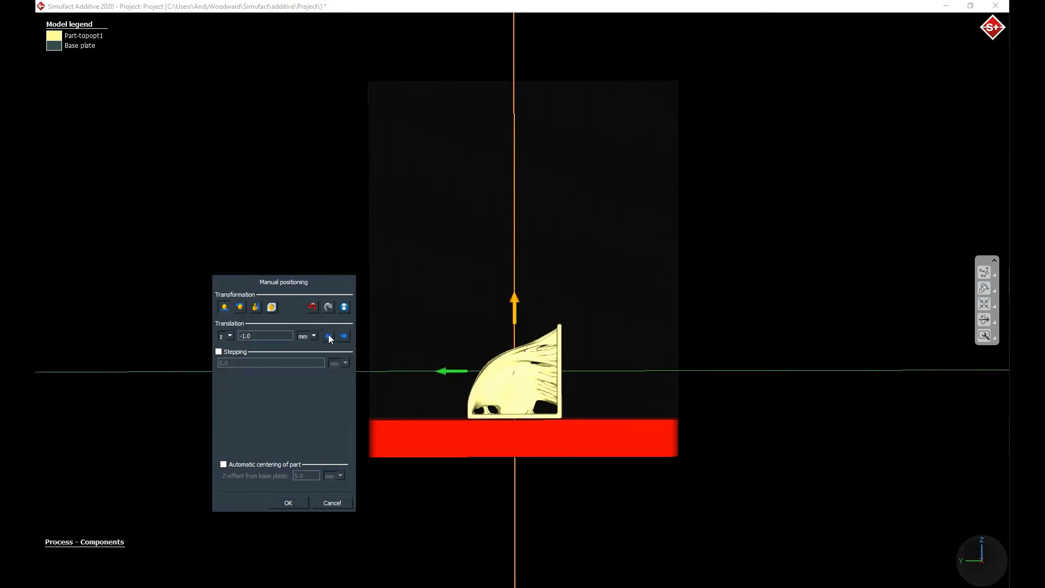
left_click(329, 336)
left_click(328, 336)
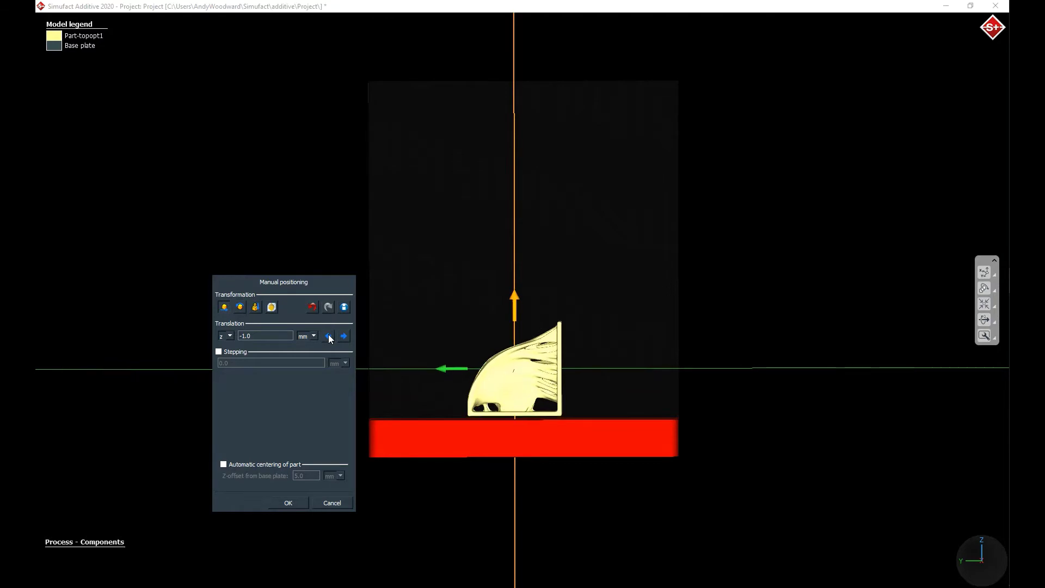
left_click(328, 336)
left_click(329, 336)
left_click(329, 336)
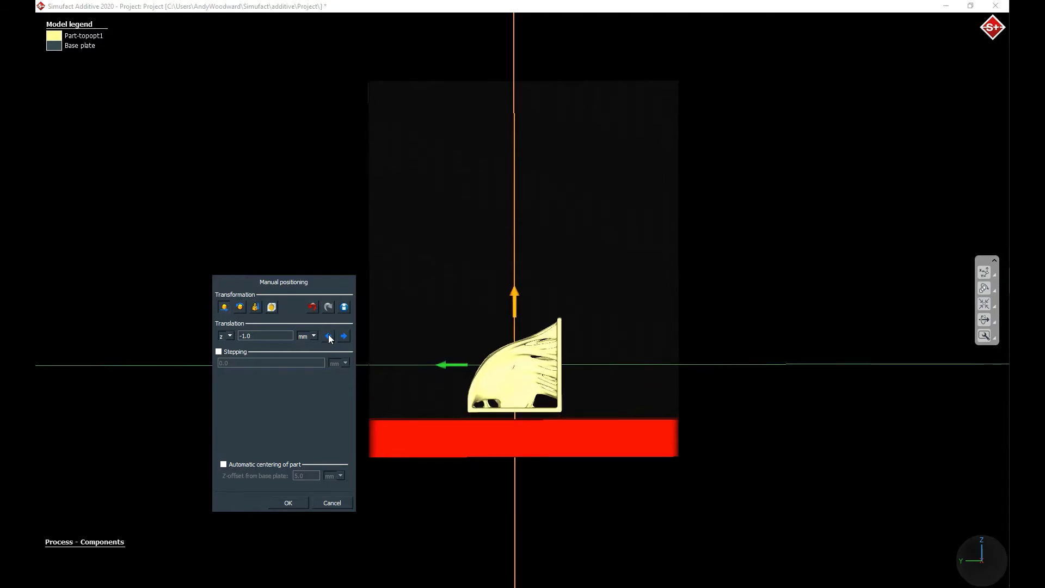
left_click(289, 503)
middle_click_drag(680, 360, 410, 457)
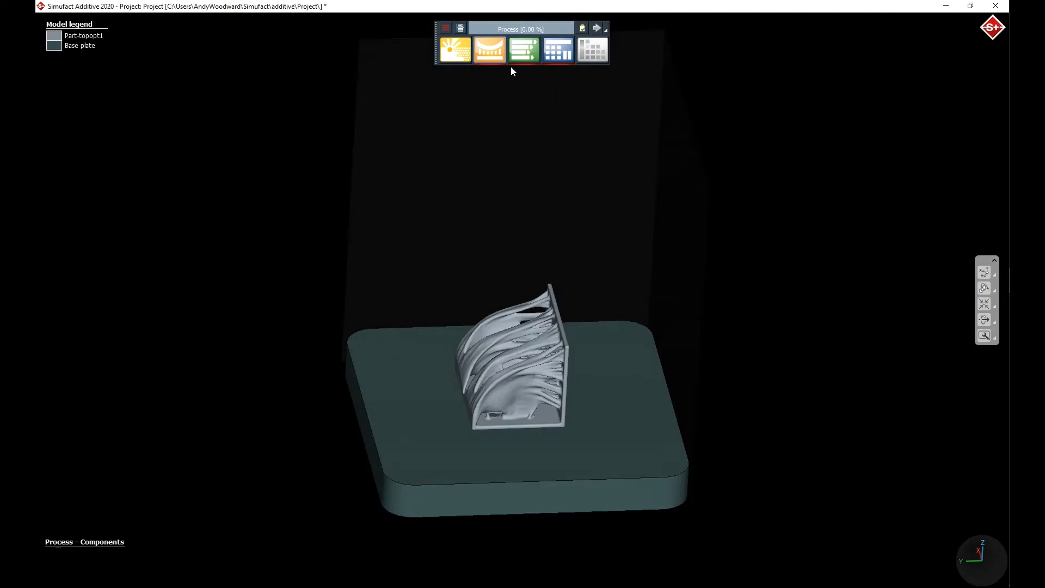
Step: Generate support structures for the Part-topopt1 group using a 45° critical surface angle
left_click(488, 51)
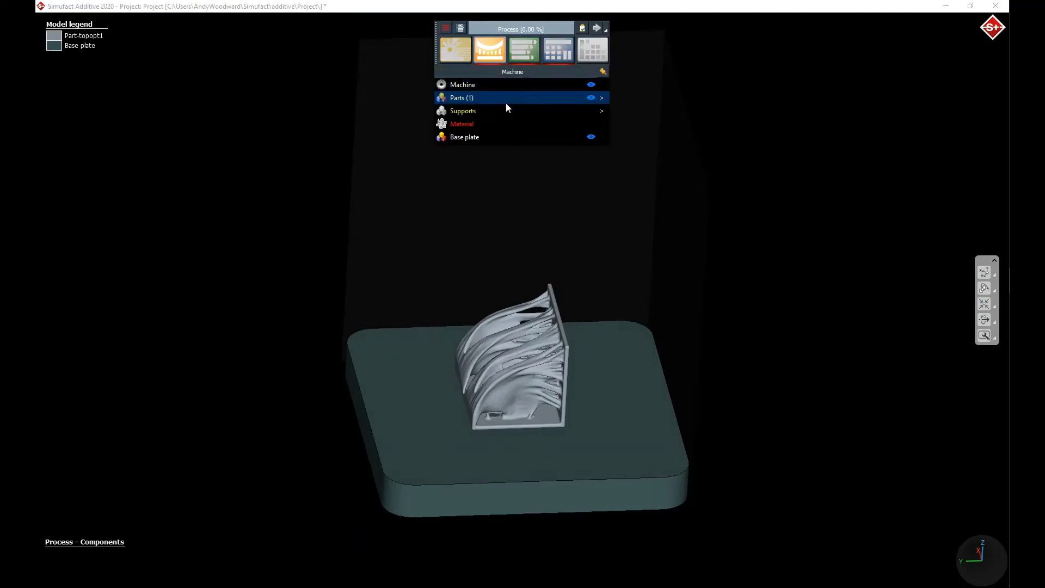
mouse_move(488, 110)
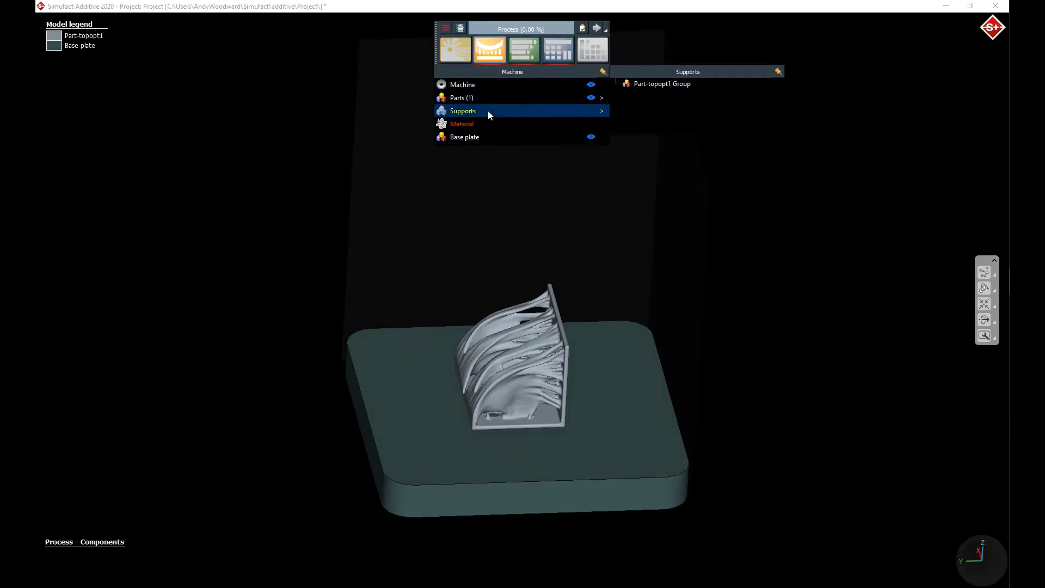
right_click(664, 84)
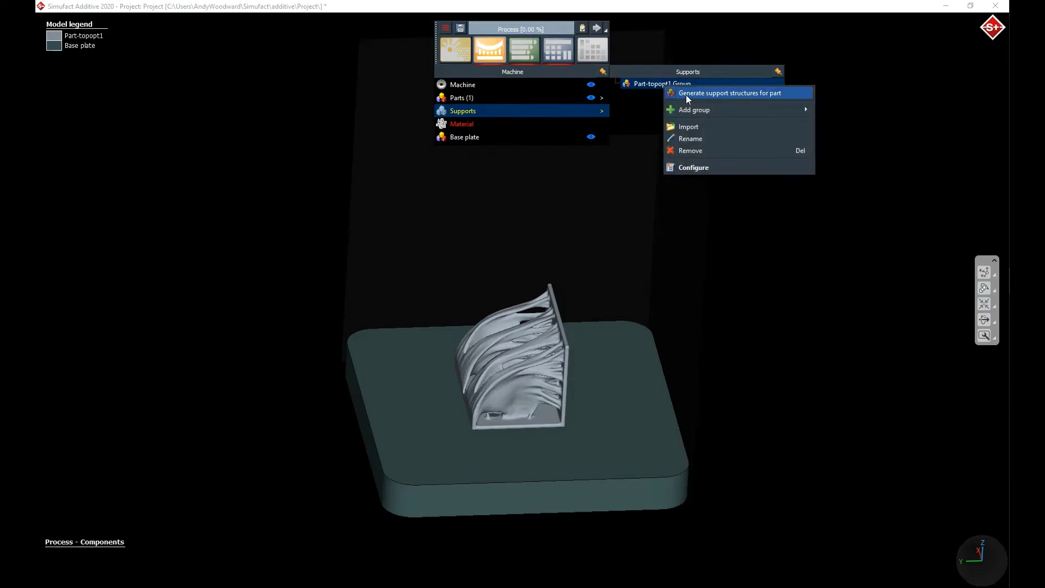
left_click(686, 95)
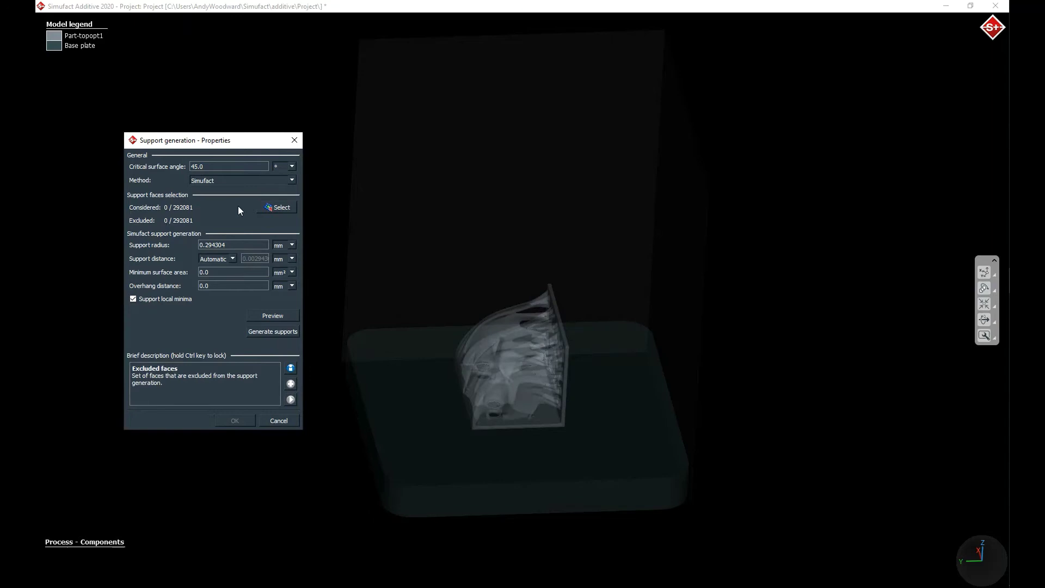
left_click(272, 333)
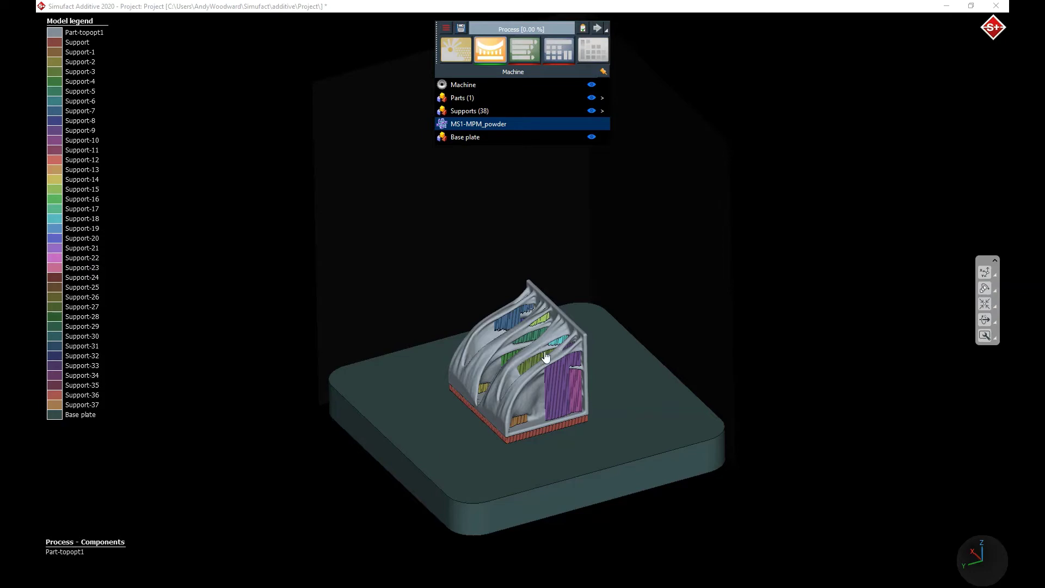
Step: Pick MS1-MPM_powder from the General steel library group as the build material
right_click(483, 125)
left_click(497, 131)
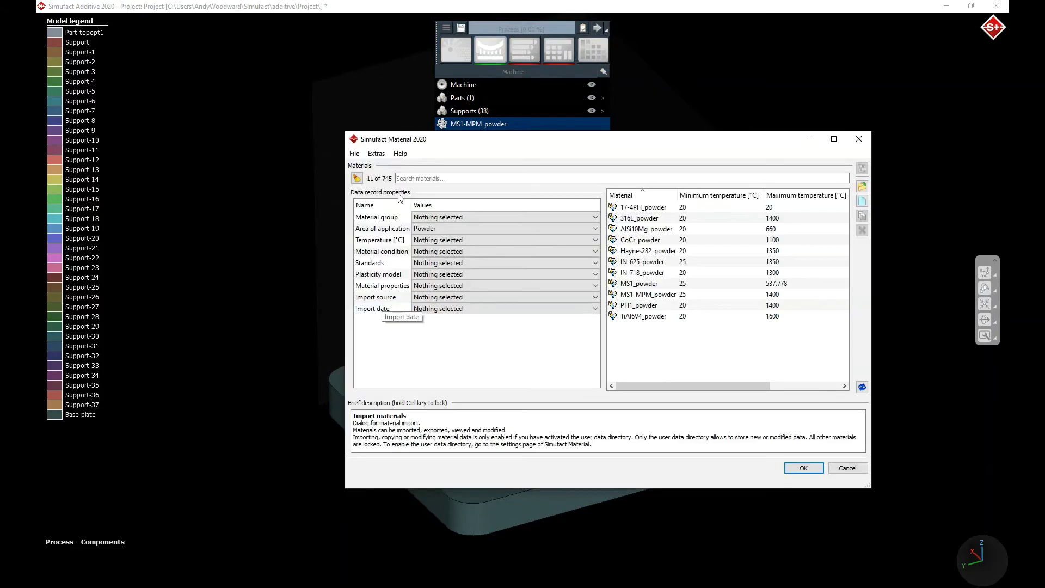
left_click(465, 217)
left_click(456, 268)
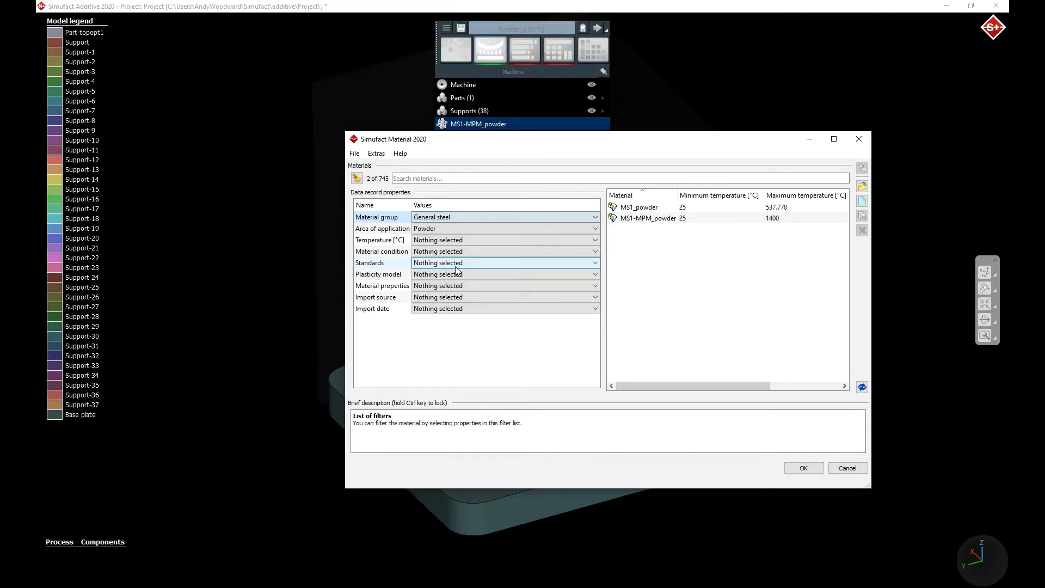
left_click(648, 217)
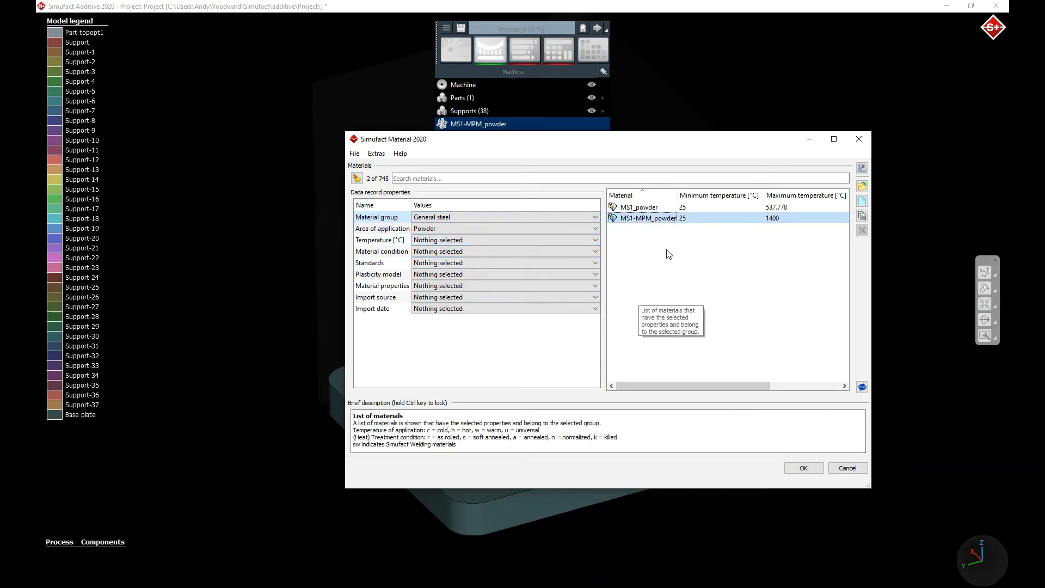
left_click(800, 468)
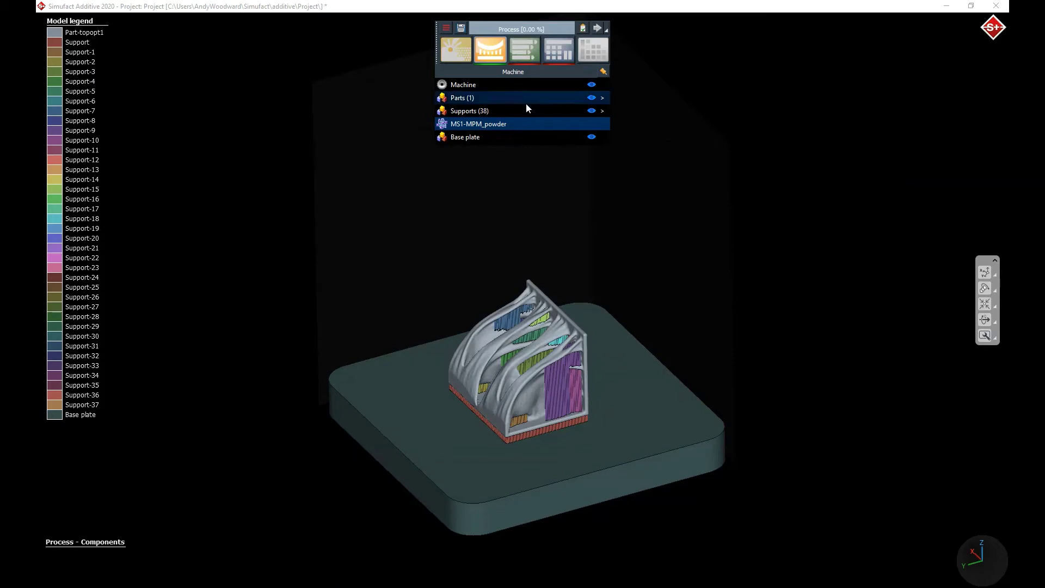
left_click(470, 97)
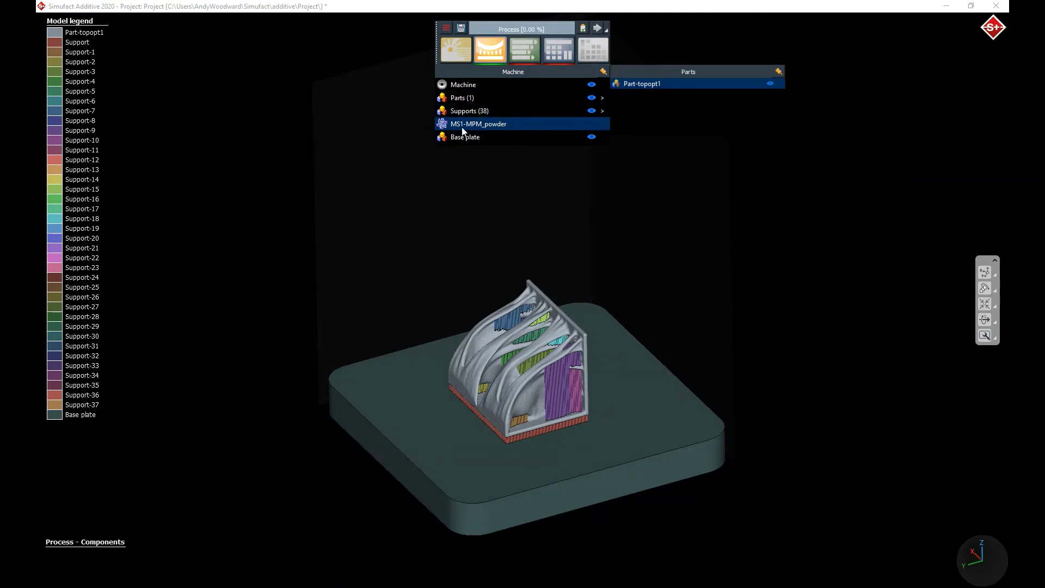
Step: Assign all supports to the Support removal stage and confirm the assignments
left_click(518, 57)
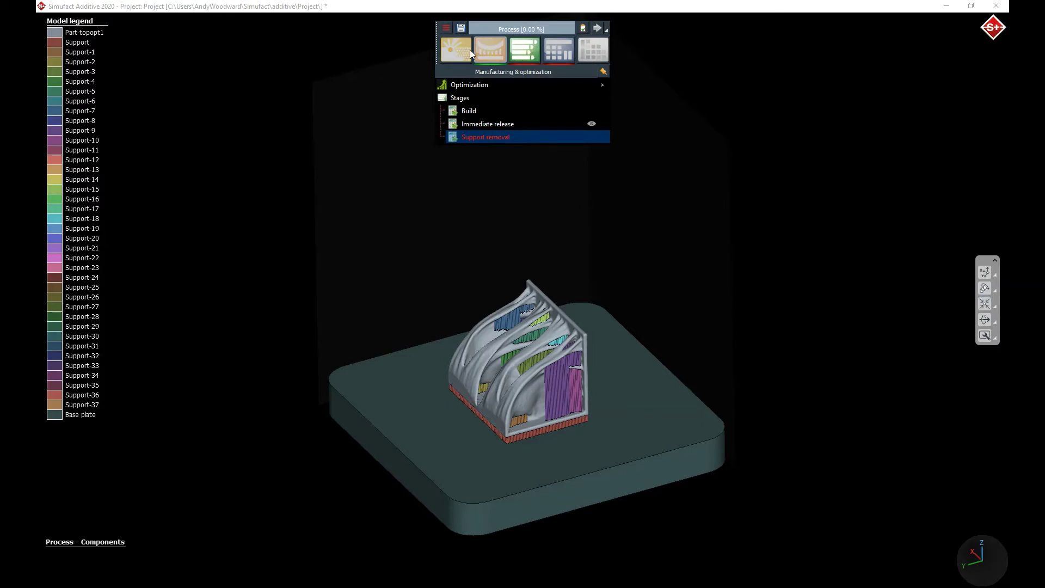
left_click(462, 28)
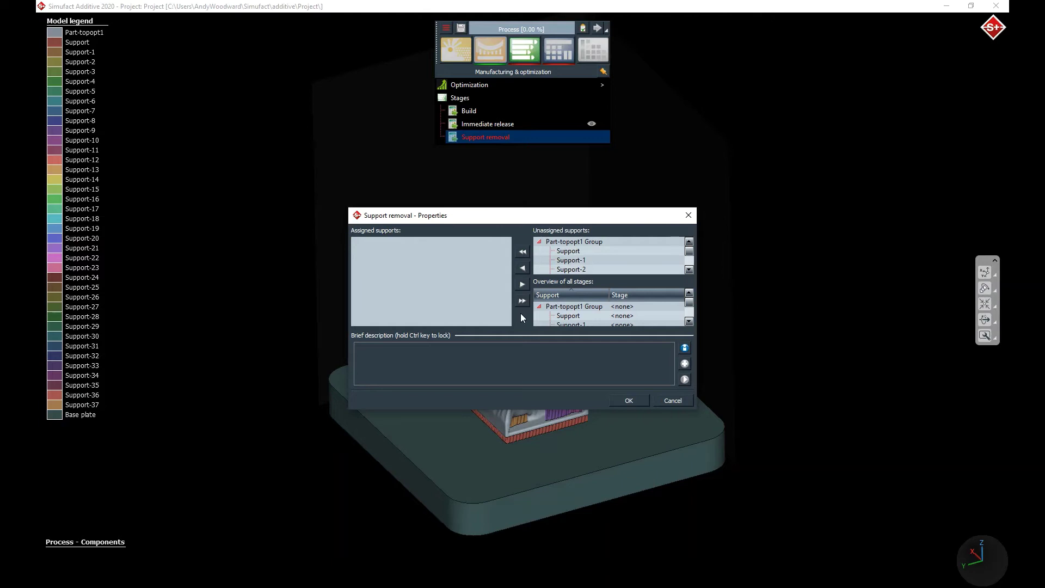
left_click(523, 252)
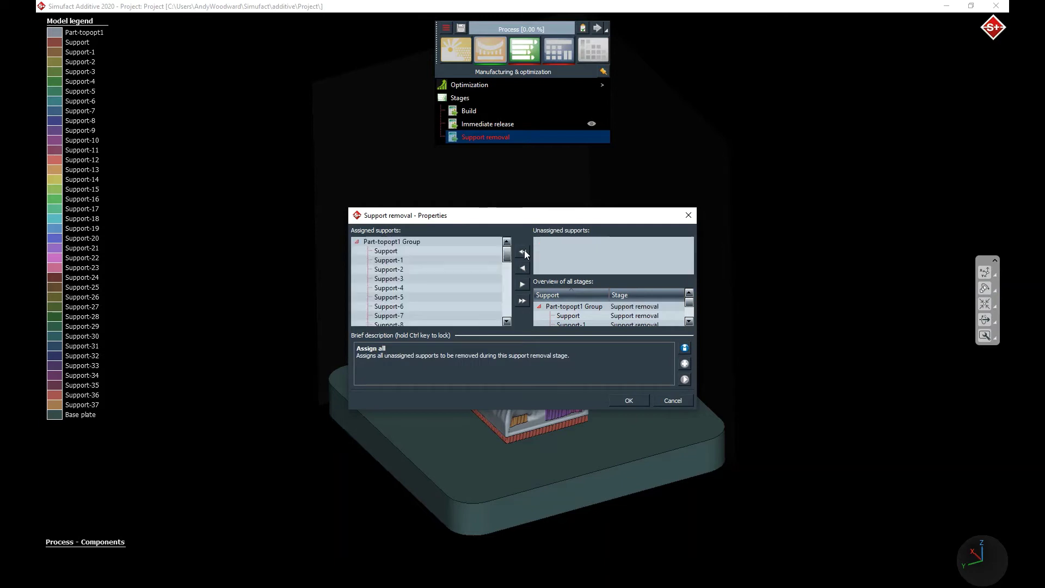
left_click(629, 401)
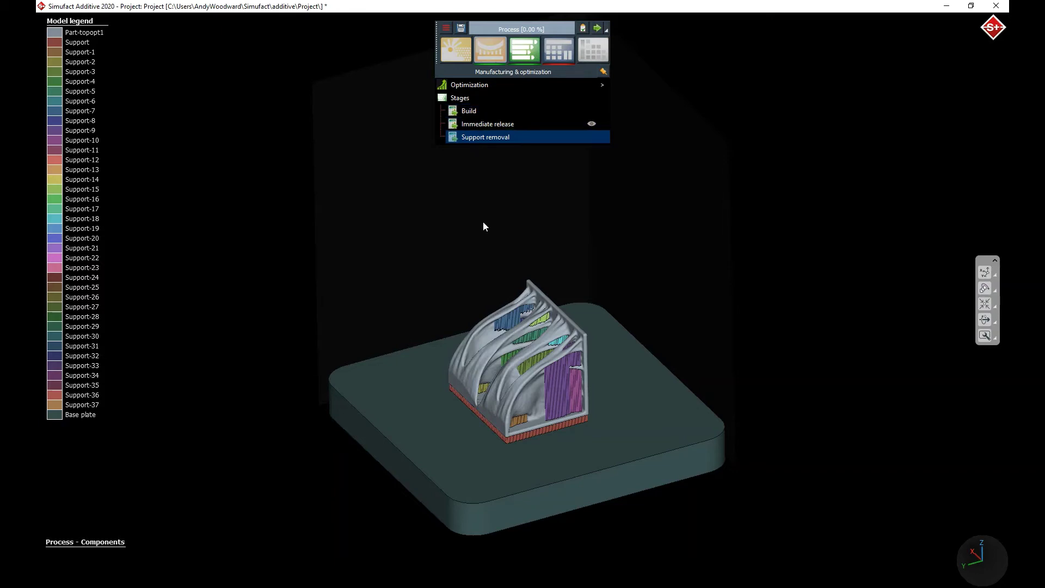
Step: Generate a uniform voxel mesh with 1.50005 mm voxels for the bracket and supports
left_click(556, 57)
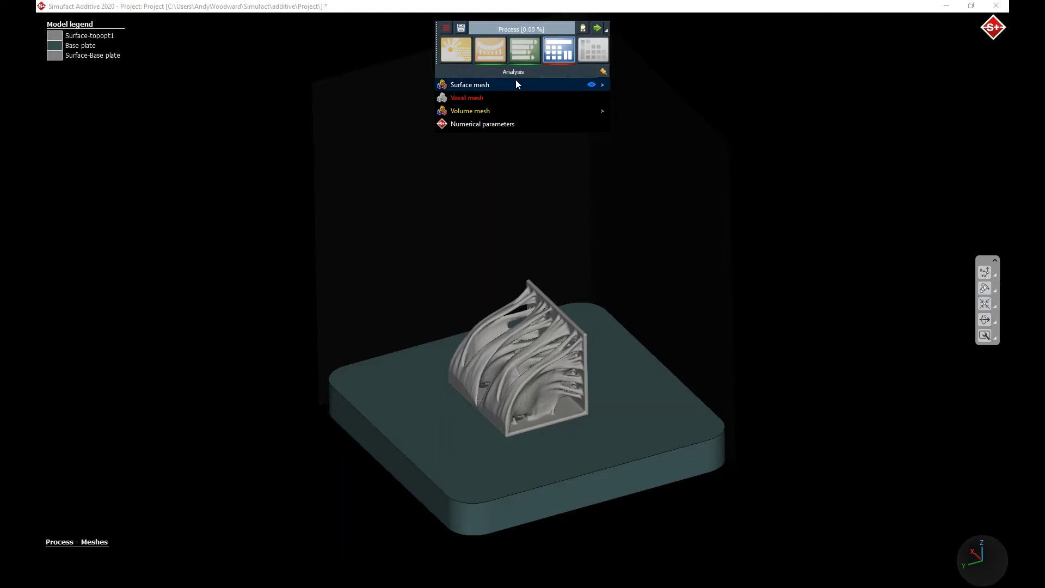
left_click(482, 86)
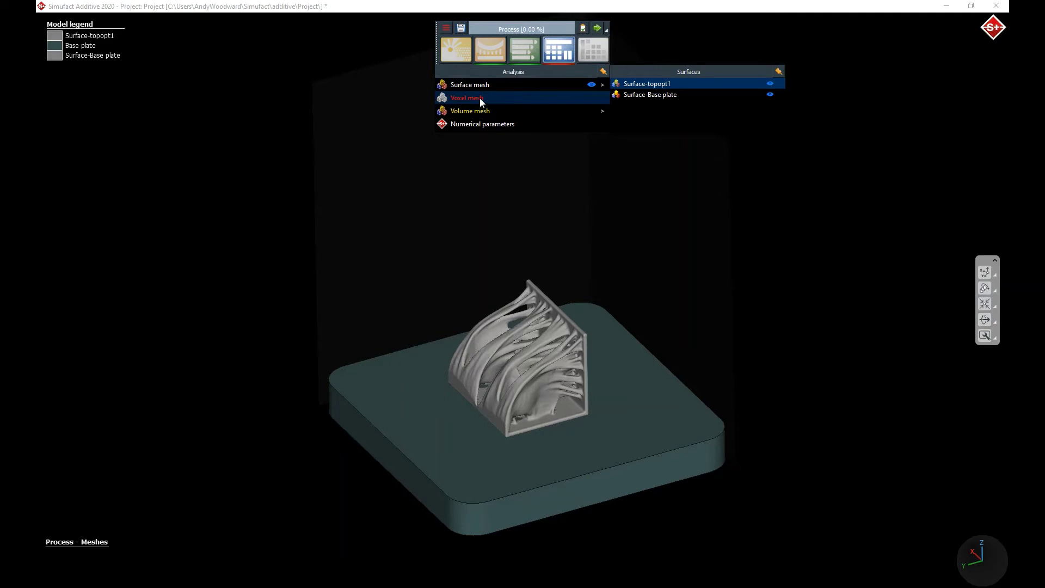
left_click(497, 101)
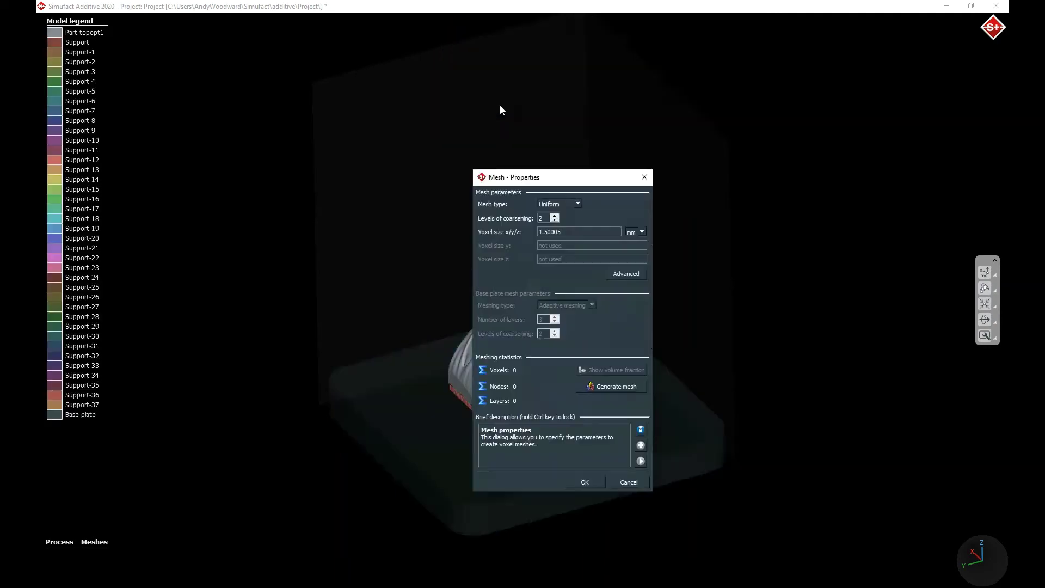
left_click_drag(576, 177, 307, 141)
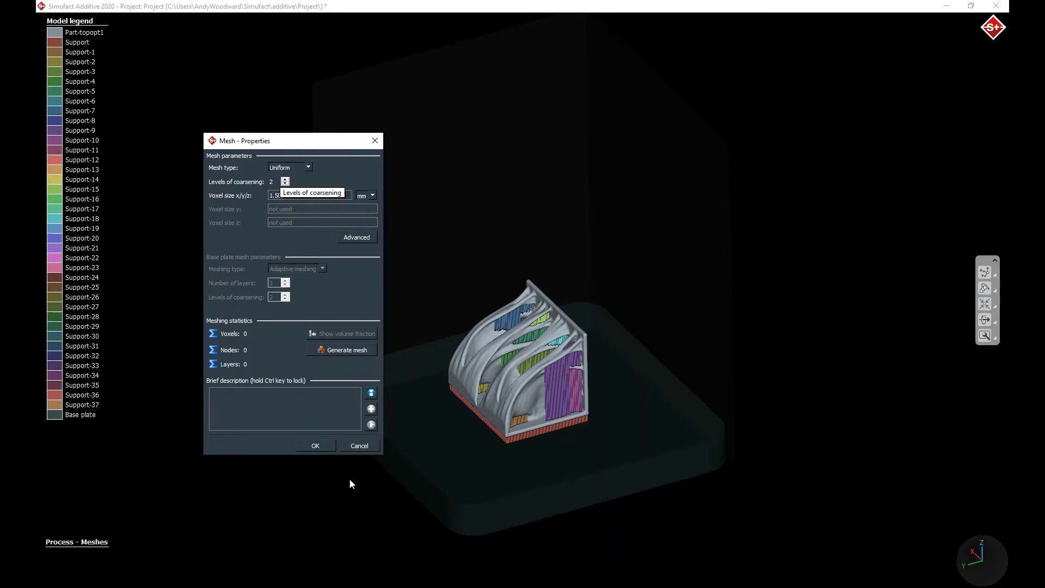
left_click(338, 353)
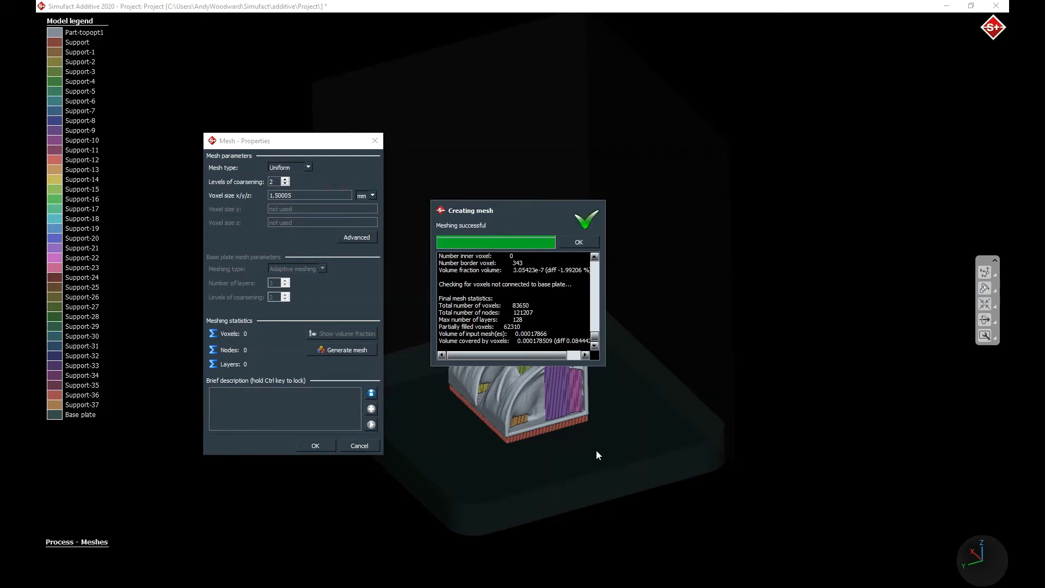
left_click(578, 241)
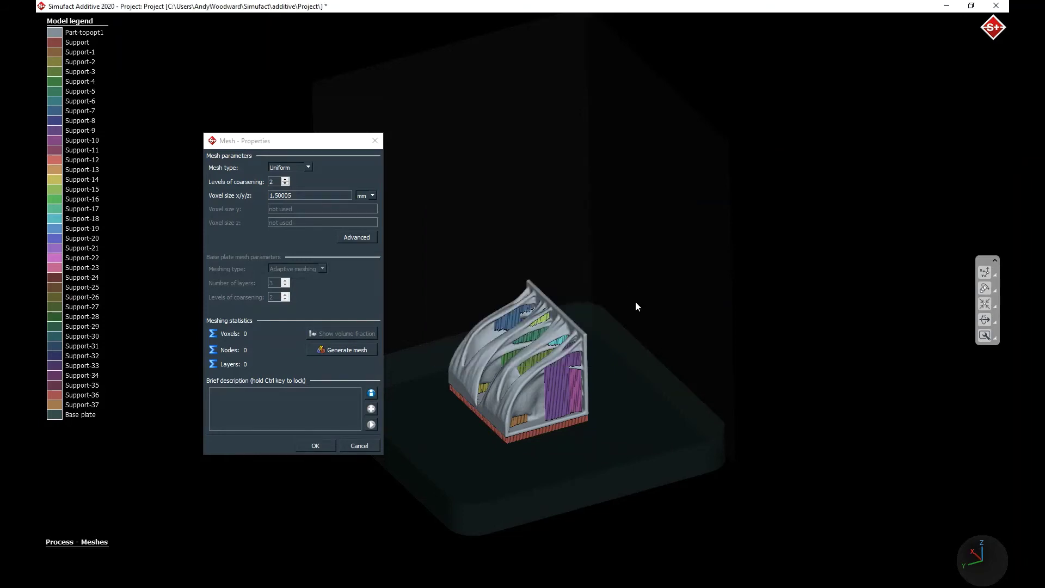
Step: Inspect the 83650-voxel mesh and accept the voxel mesh settings
left_click_drag(585, 406, 595, 402)
left_click_drag(821, 330, 511, 243)
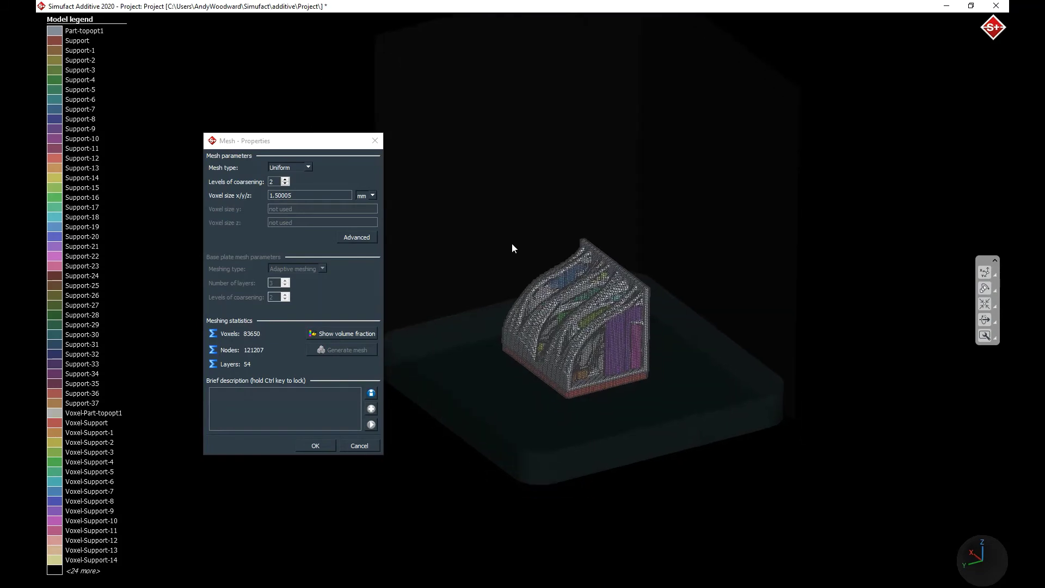
scroll(577, 304, "up", 5)
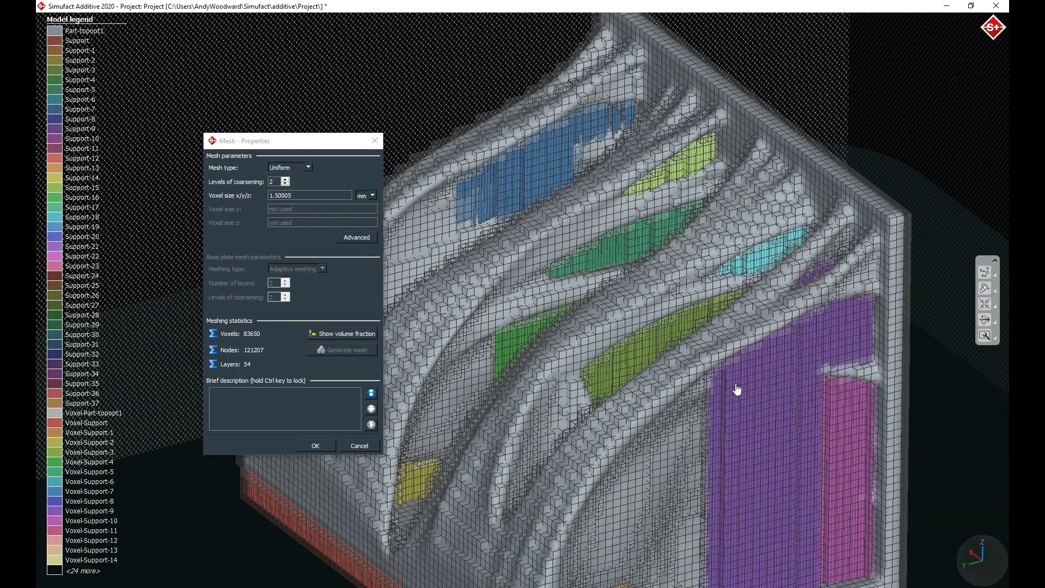
left_click(983, 303)
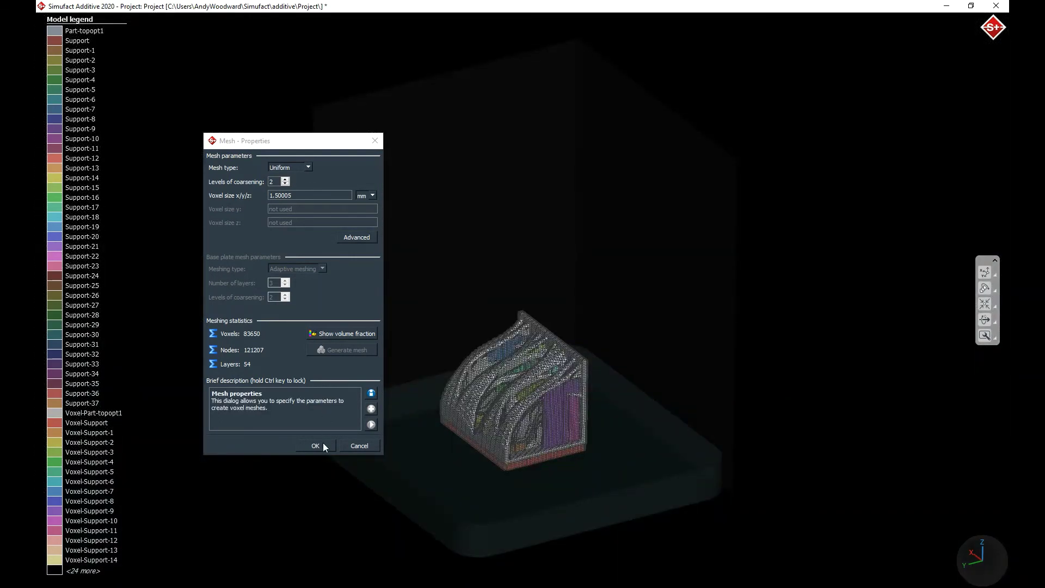
left_click(323, 446)
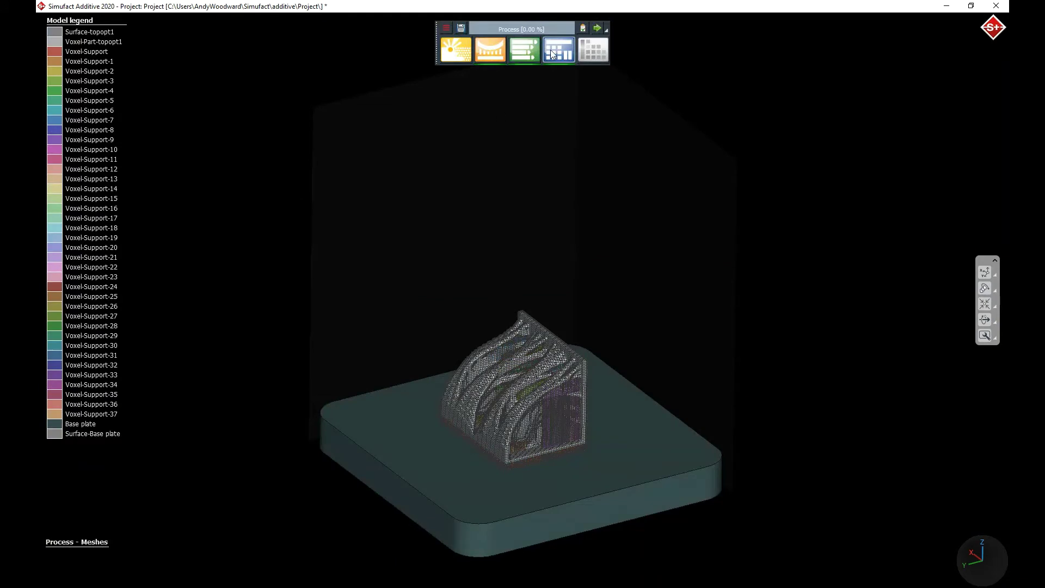
Step: Generate a 2.30214 mm volume mesh for topopt1 (809868 elements) and accept it
left_click(552, 53)
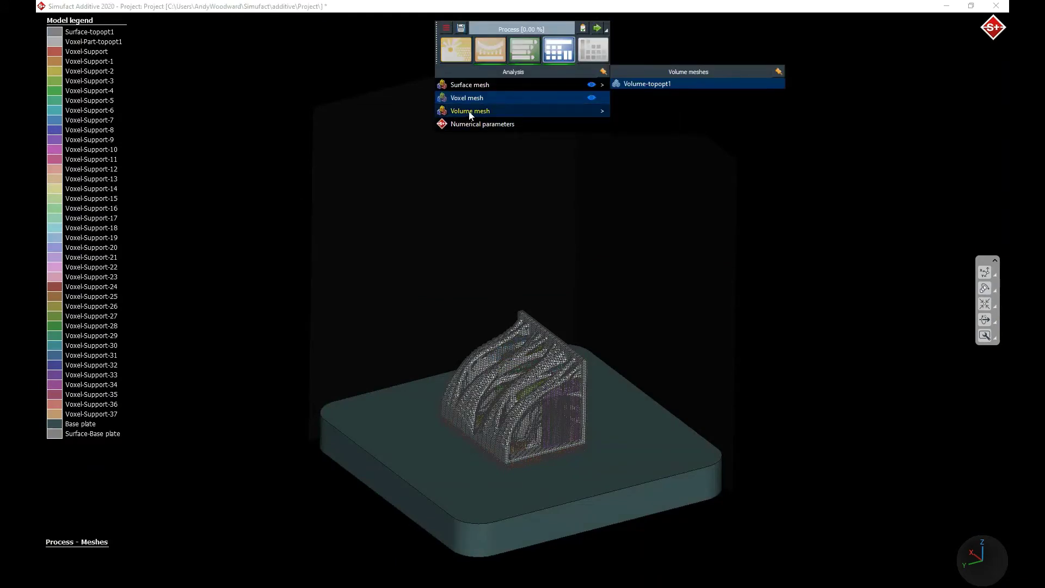
left_click(471, 114)
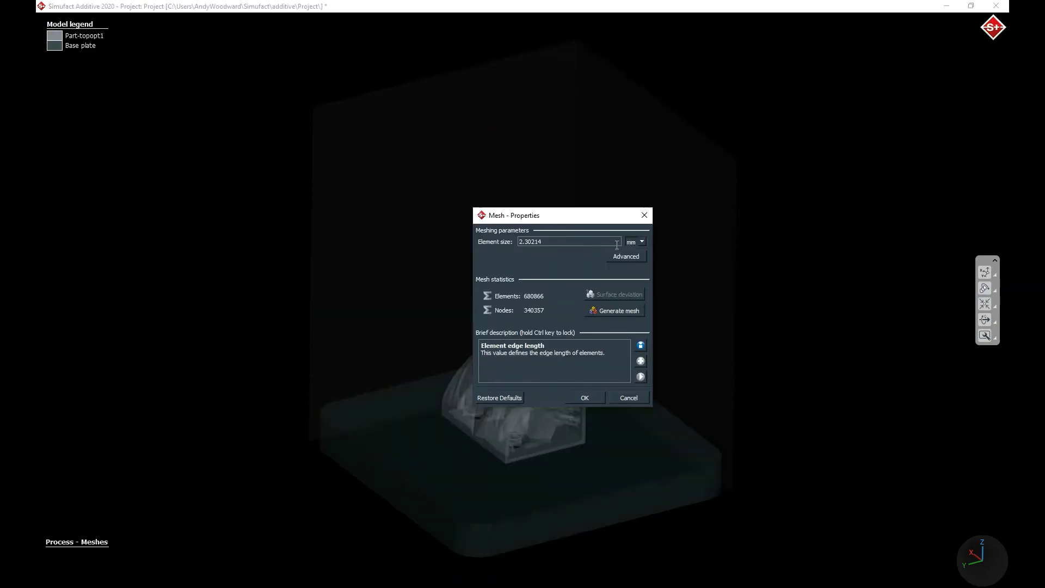
left_click(612, 311)
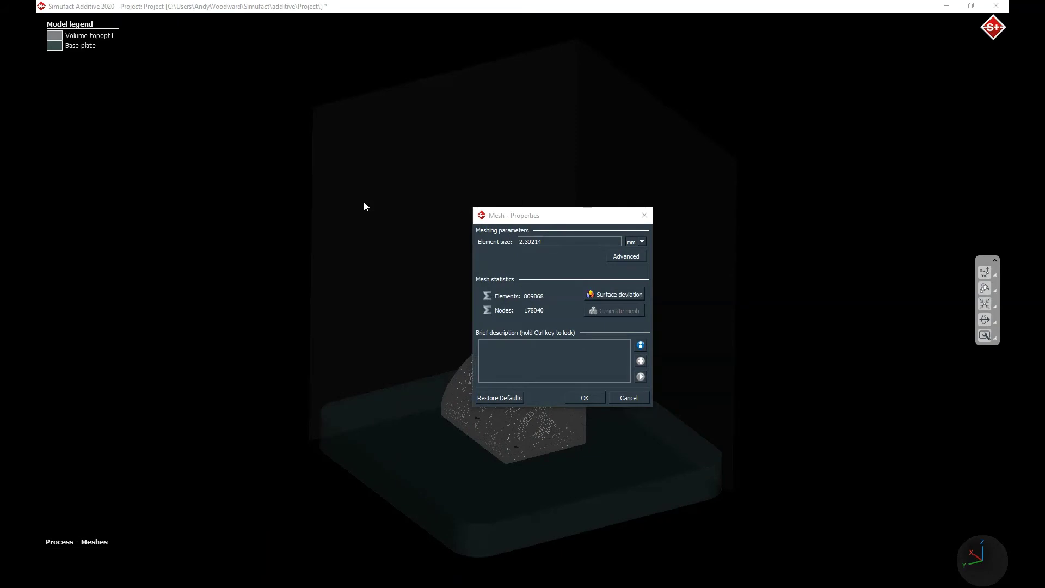
left_click(583, 398)
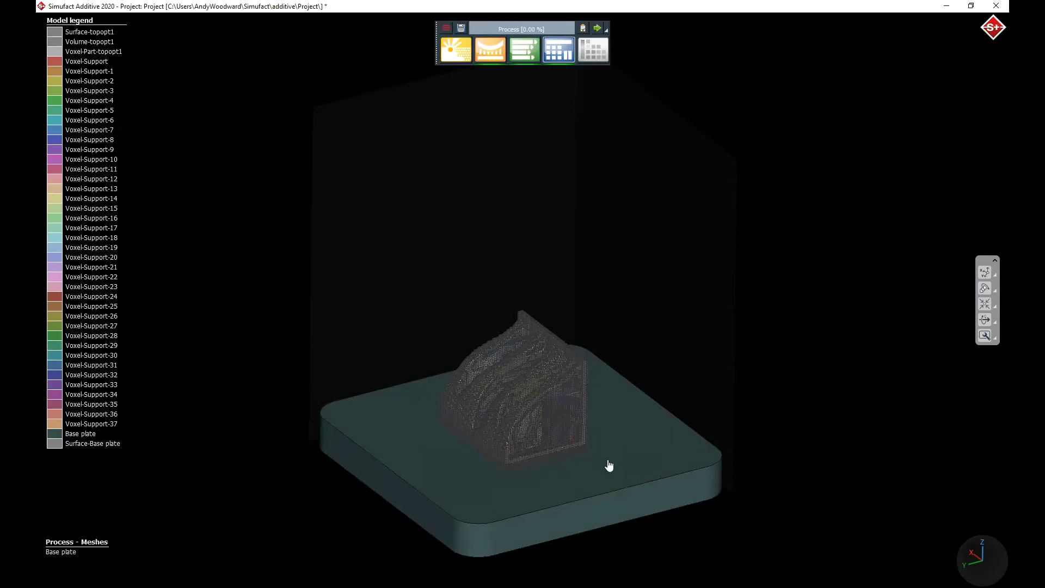
Step: Switch the numerical parameters' domain decomposition to Angular, keeping 8 domains with 1 core each
left_click(551, 53)
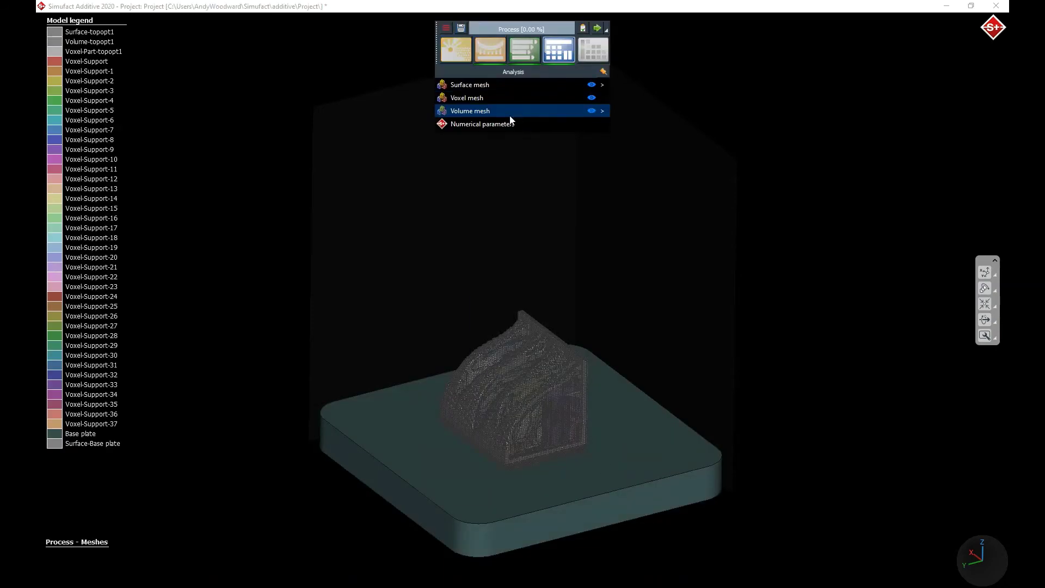
left_click(479, 126)
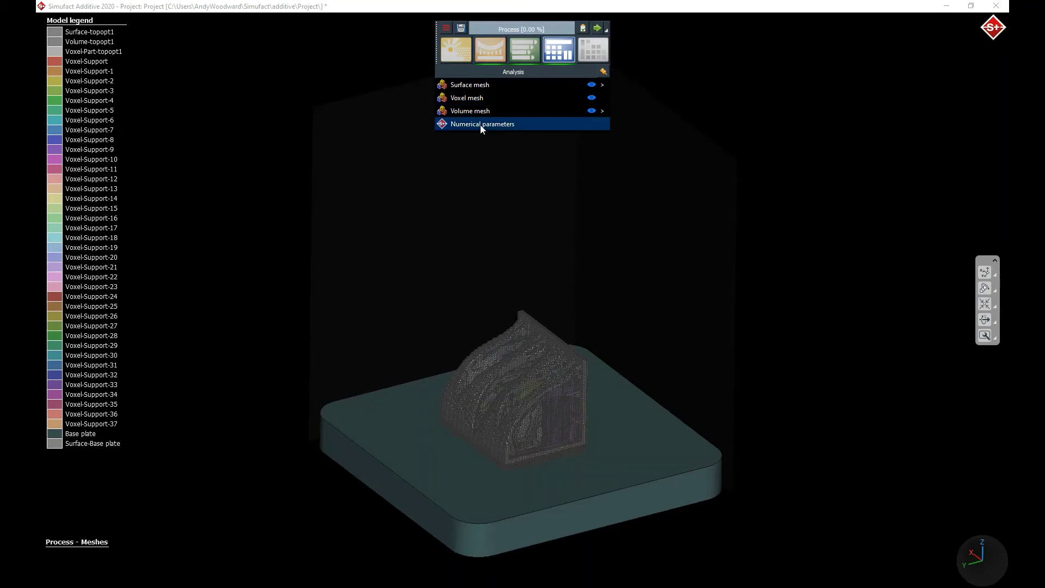
right_click(480, 126)
left_click(493, 135)
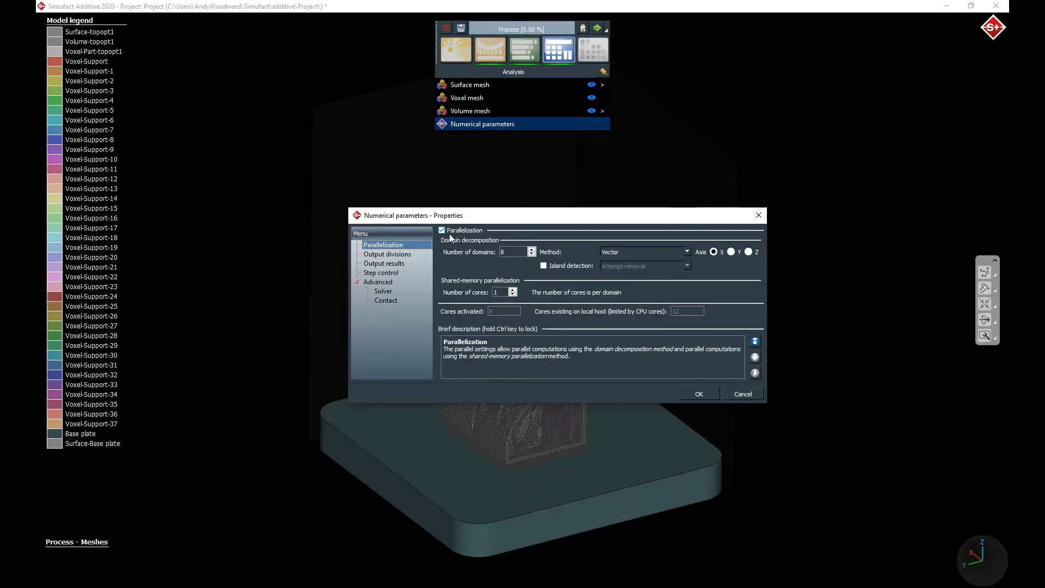
left_click(661, 251)
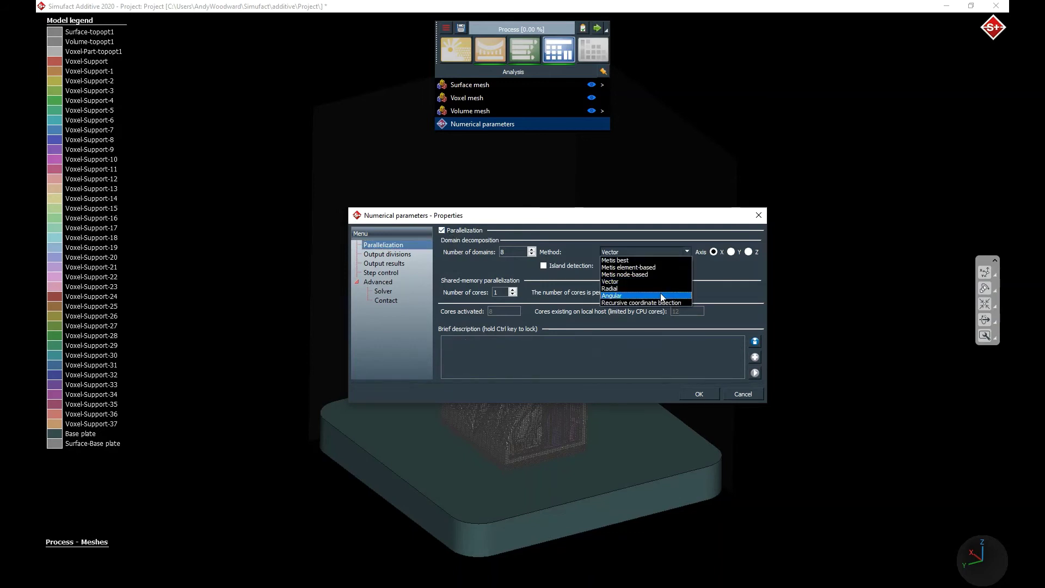
left_click(662, 296)
mouse_move(497, 252)
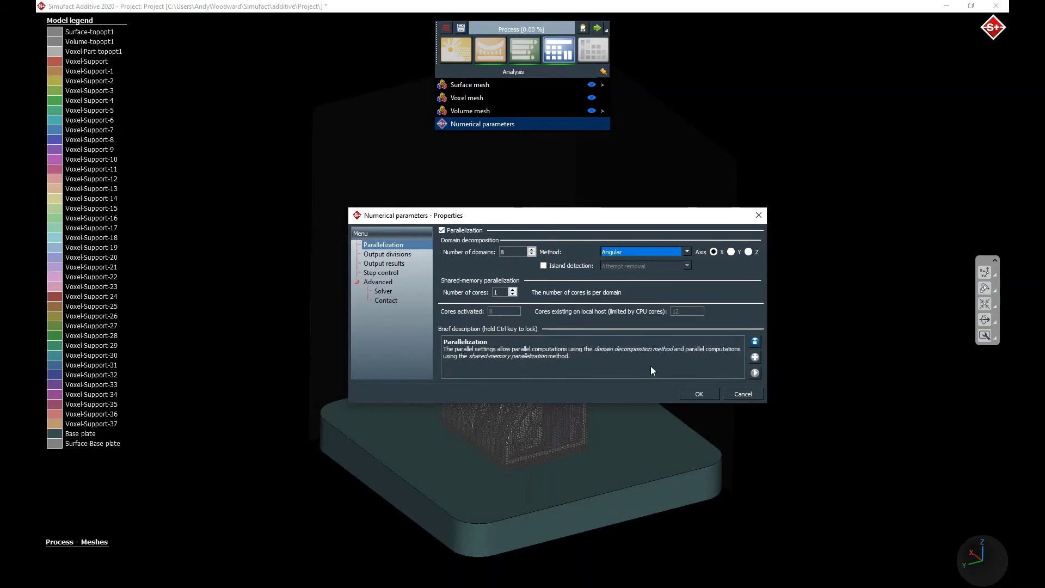
left_click(702, 392)
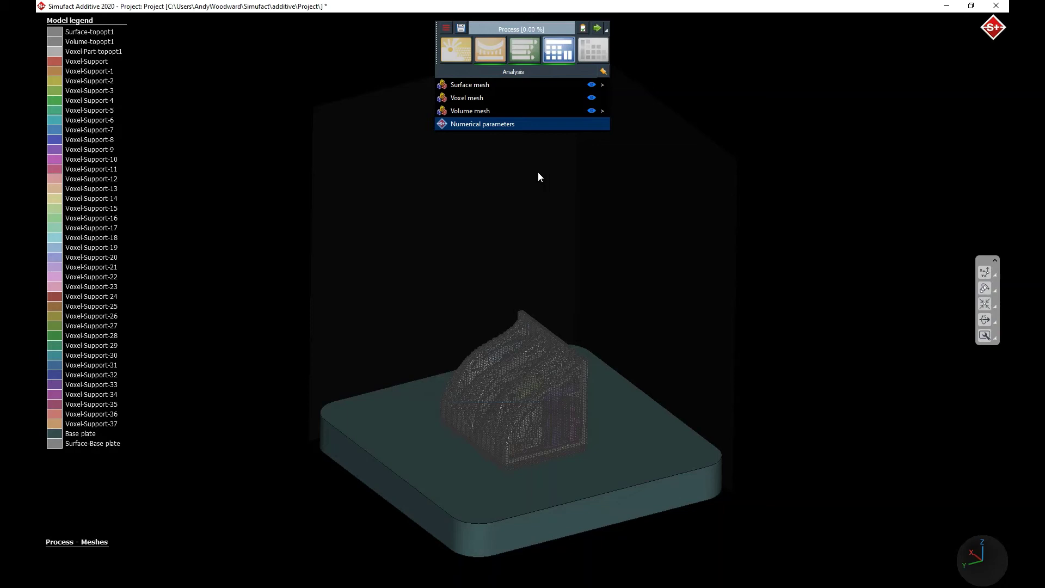
Step: Start the analysis and solve the bracket build through support removal, peaking at 2.34 mm
double_click(477, 86)
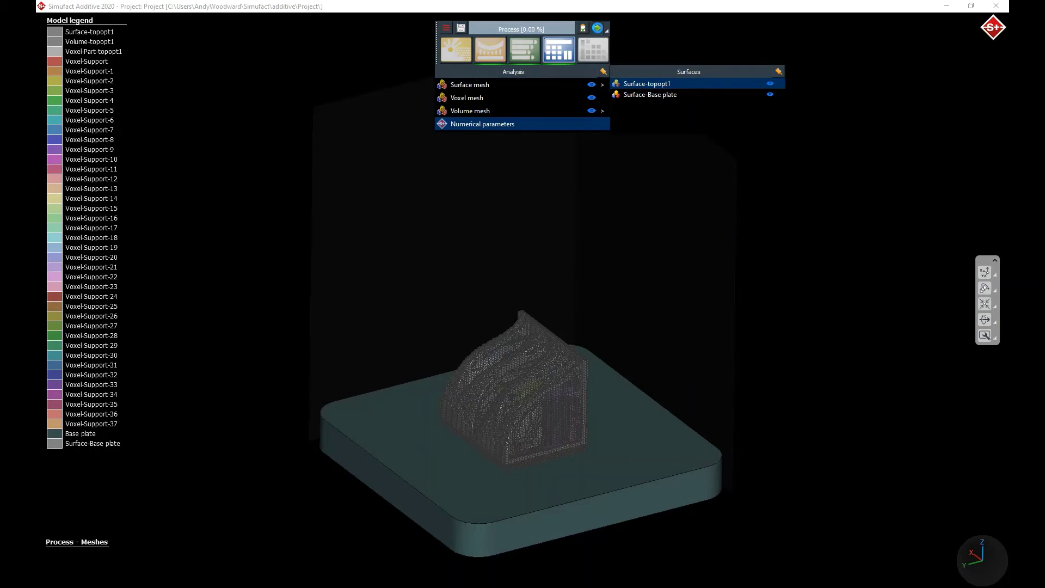
double_click(596, 123)
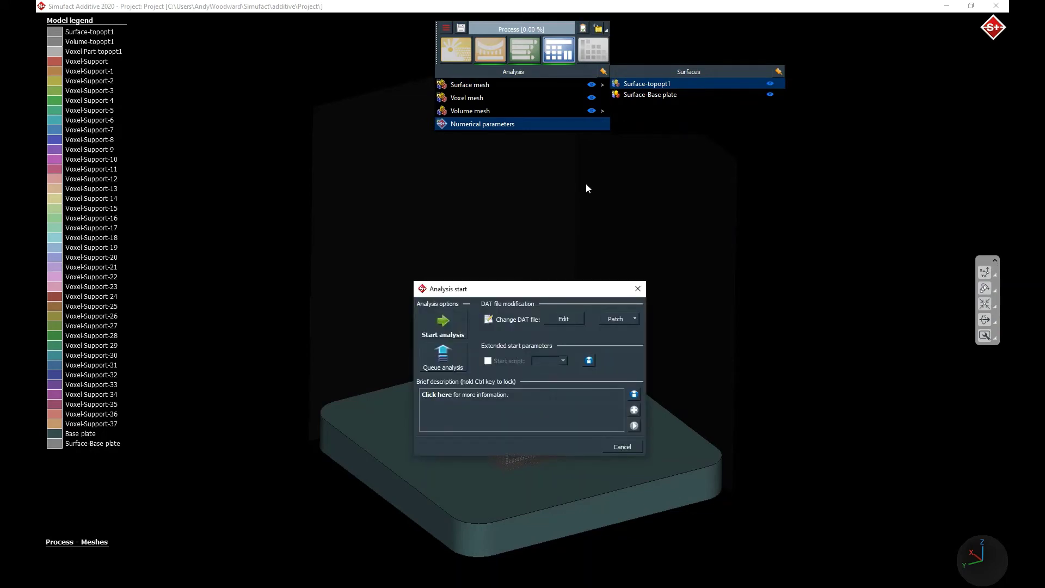
left_click(441, 321)
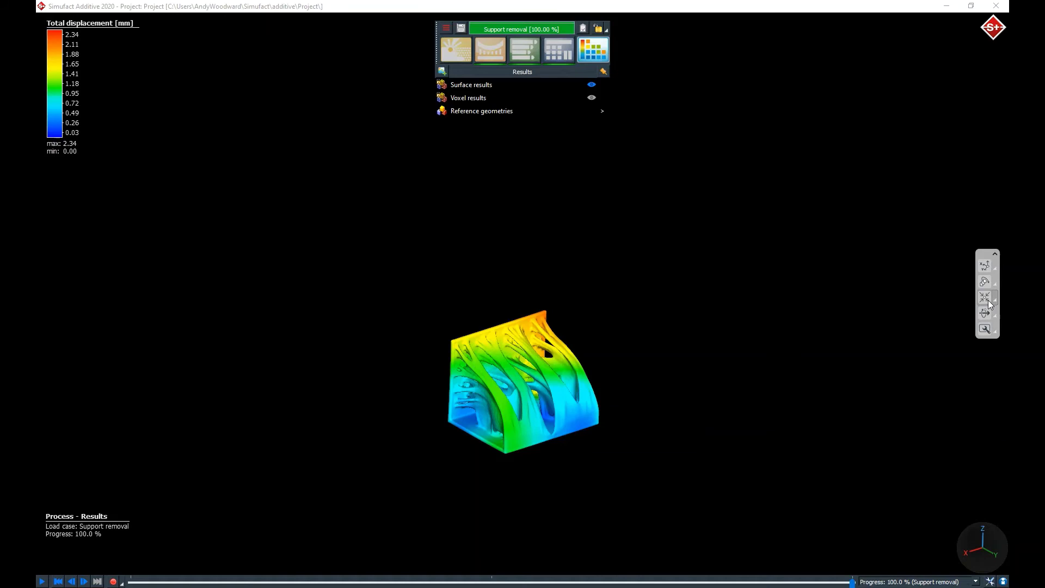
Step: Fit the bracket to the view, enable intermediate results, and rewind to the first build layer
left_click(986, 298)
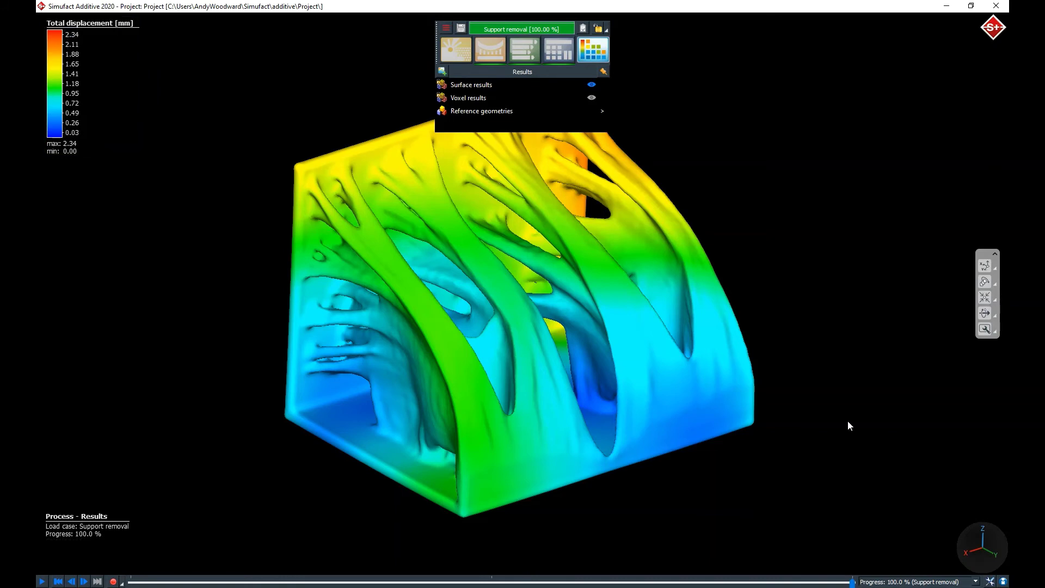
right_click(819, 443)
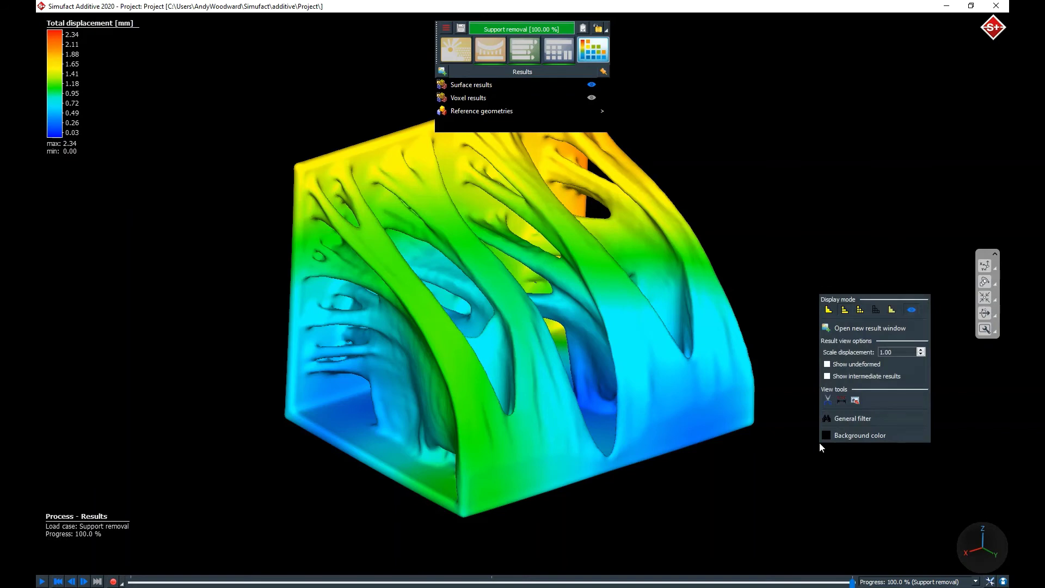
left_click(851, 376)
left_click_drag(845, 582, 131, 581)
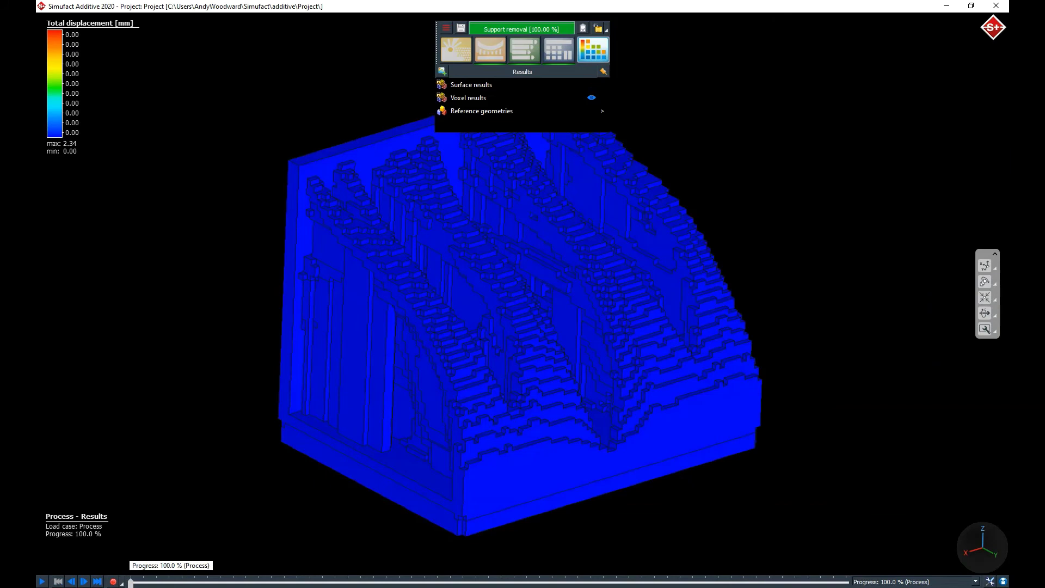
Step: Play the layer-by-layer build animation until Support removal at 100%
left_click(39, 582)
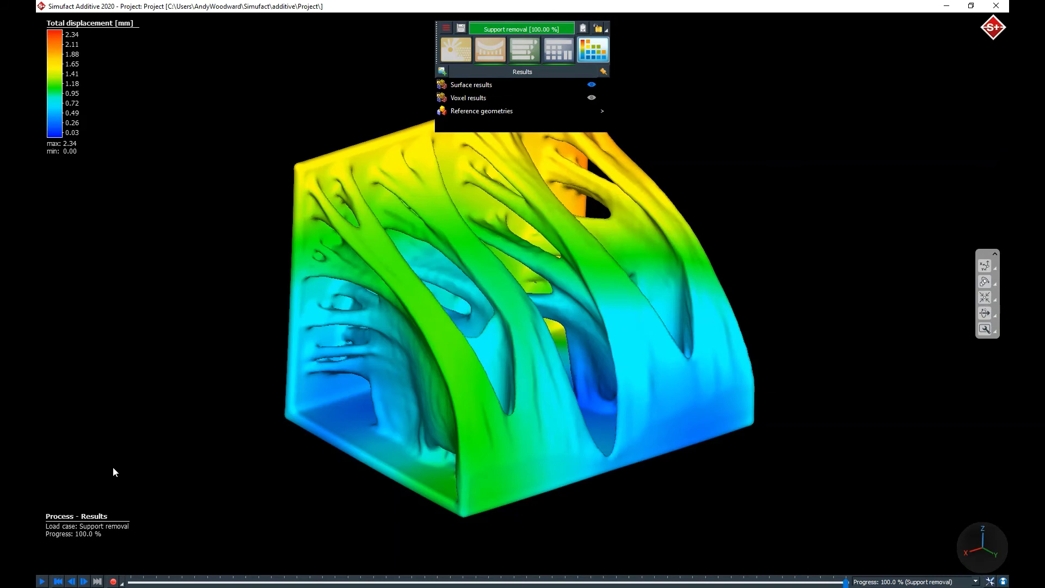
Step: Change the displayed result from total displacement to Equivalent stress
left_click(136, 23)
left_click(104, 60)
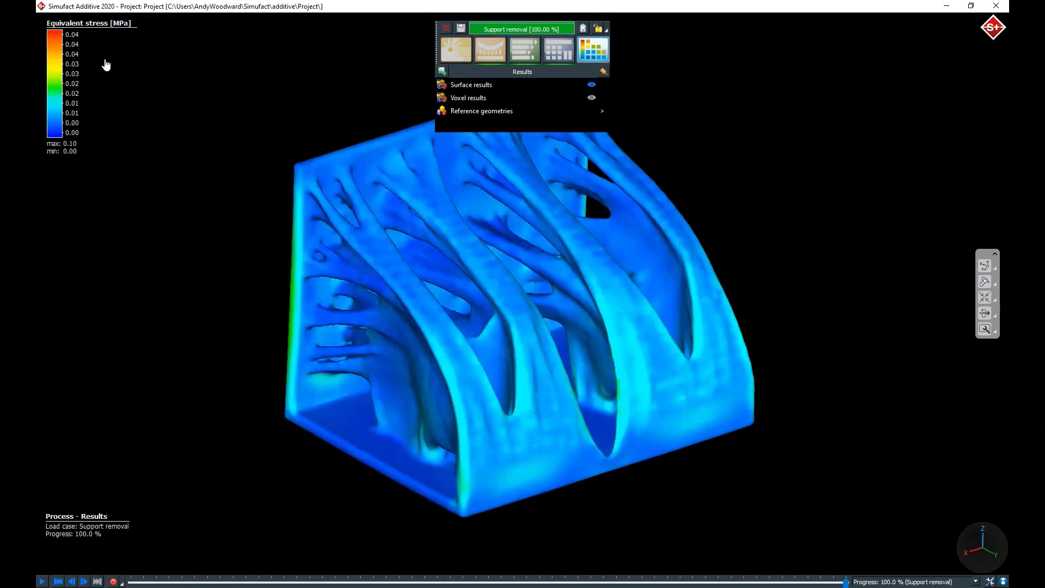
mouse_move(74, 45)
Step: Orbit the bracket to inspect equivalent stress on its top face and other sides
left_click_drag(236, 140, 639, 206)
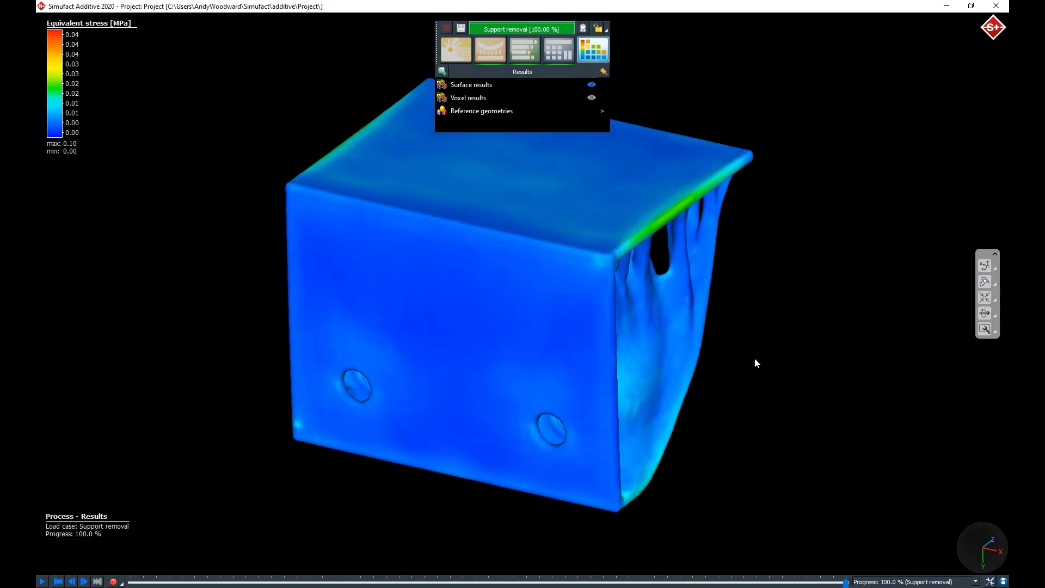
left_click_drag(770, 415, 804, 434)
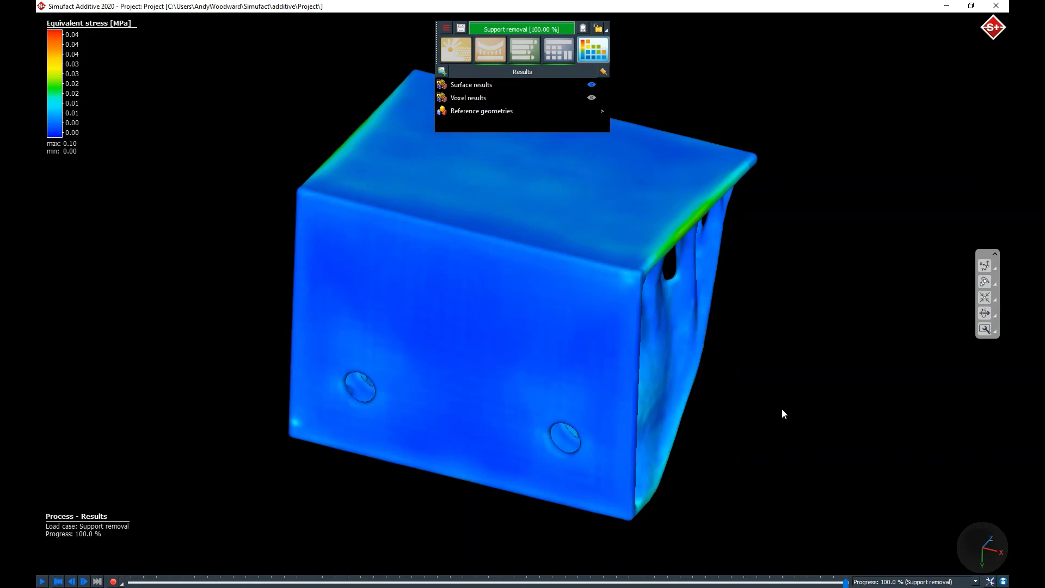
middle_click_drag(802, 462, 563, 373)
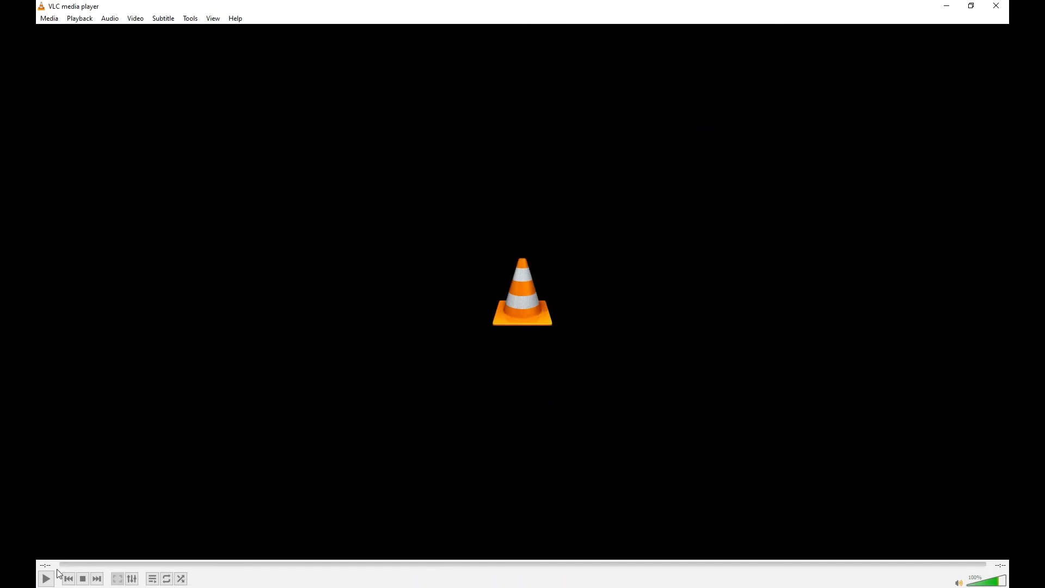
Step: Play compare_orientations.mp4 and pause at 00:09 on the 1.55, 2.02, 1.74 and 2.34 mm values
left_click(47, 580)
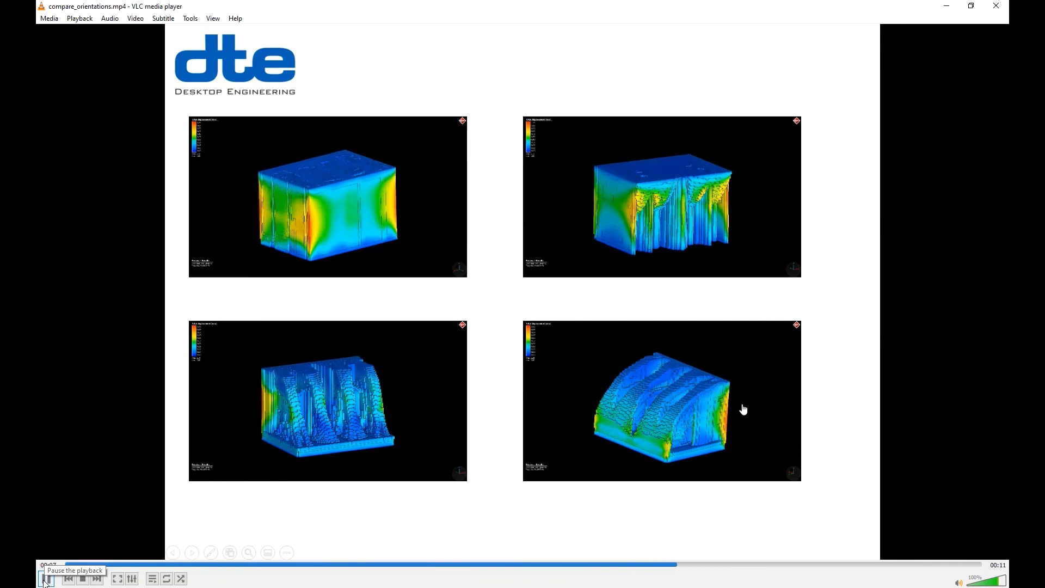
left_click(46, 579)
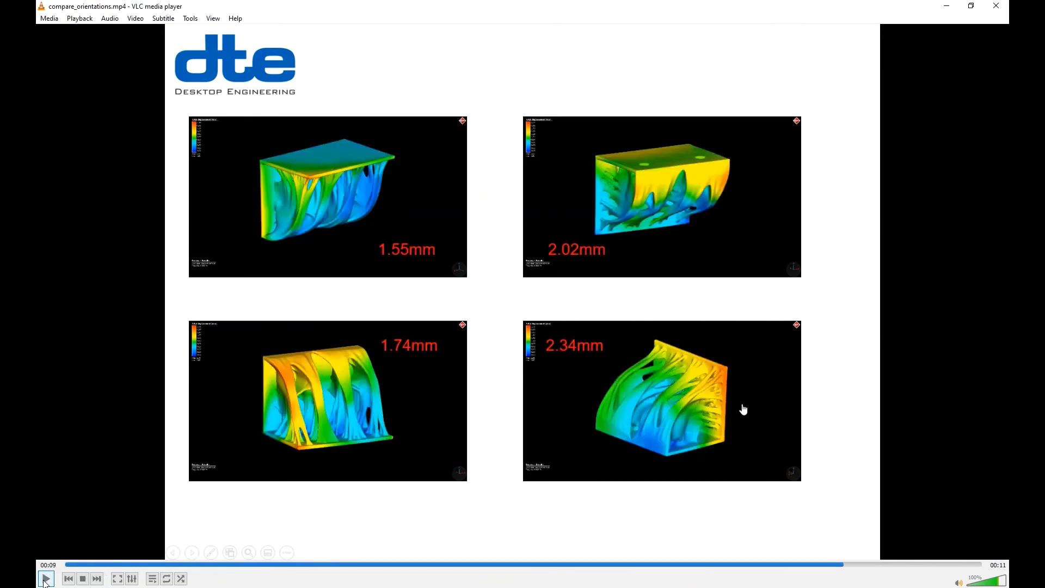